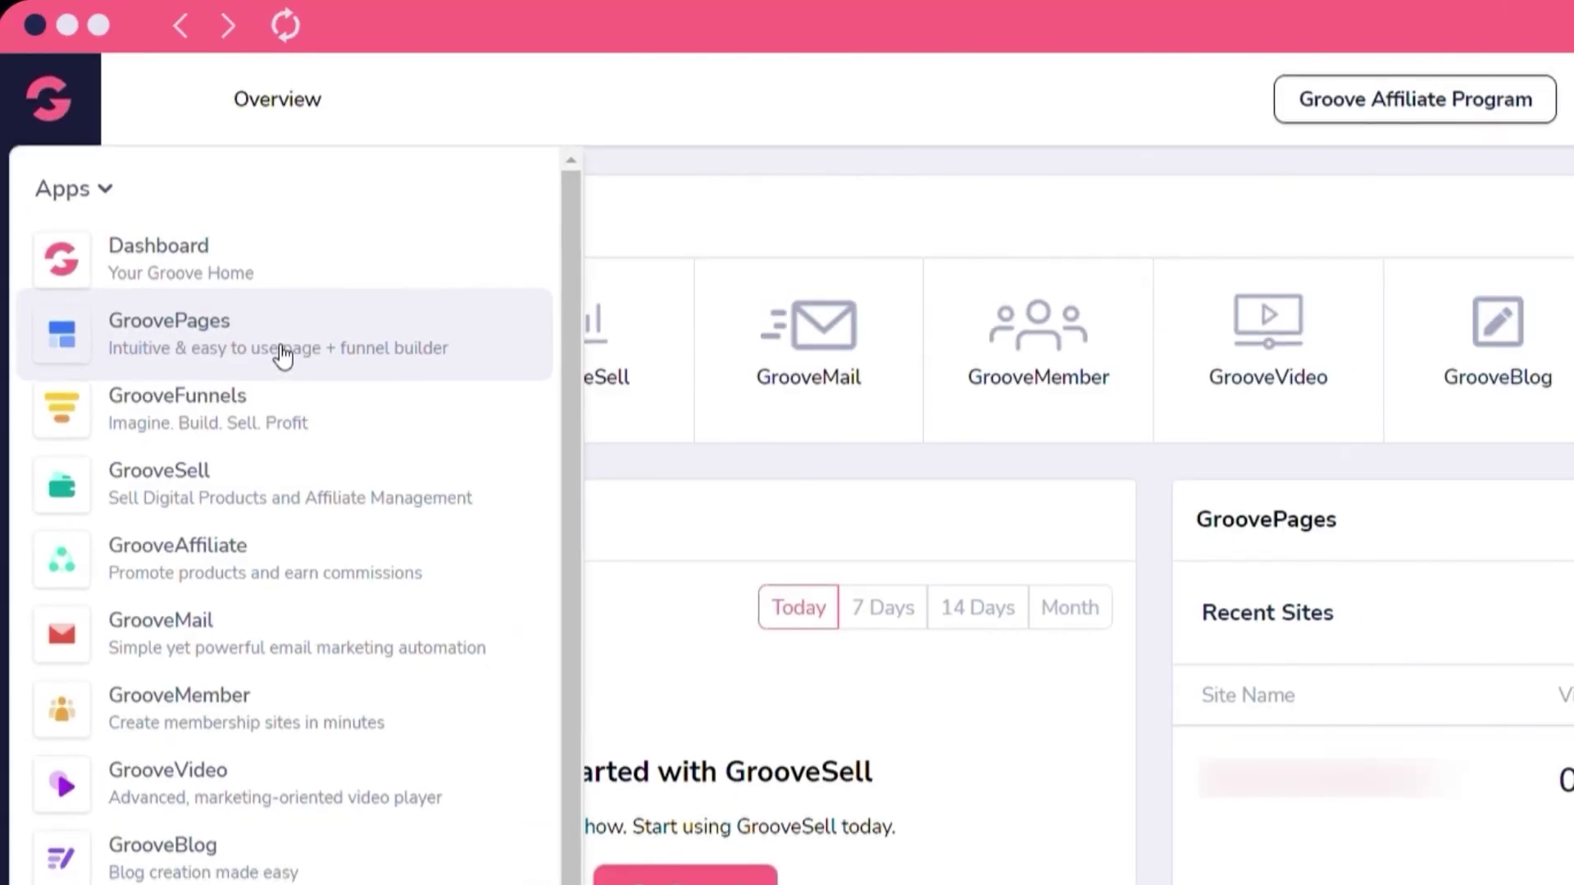
Open GroovePages and examine the Black Friday landing page in the editor, from the hero section to the product benefits
{"action": "left_click", "coordinate": [283, 354]}
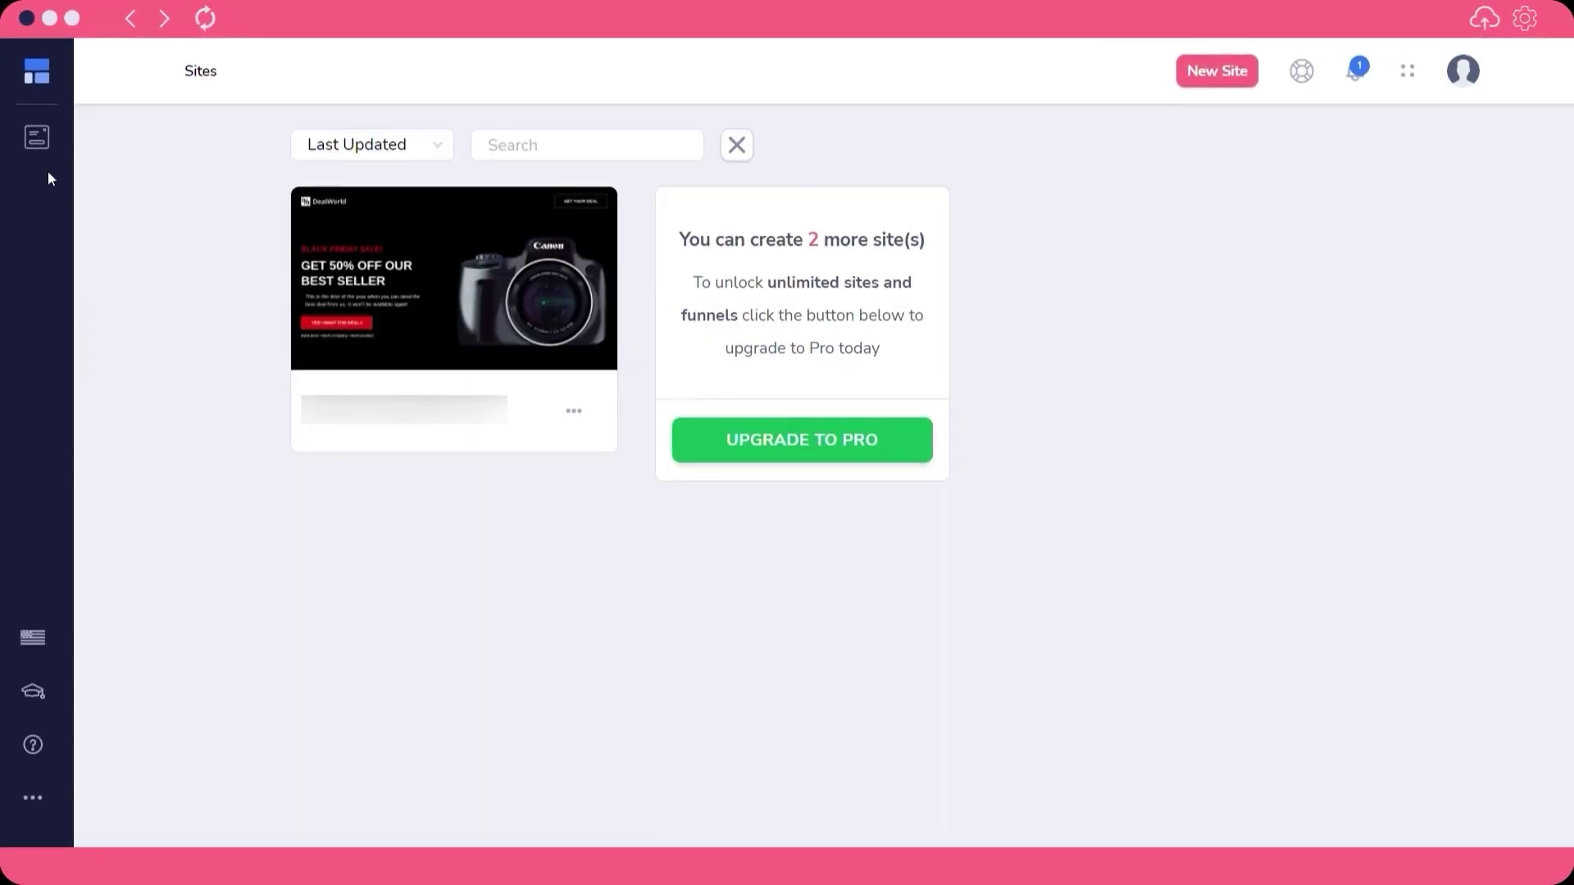
{"action": "mouse_move", "coordinate": [386, 321]}
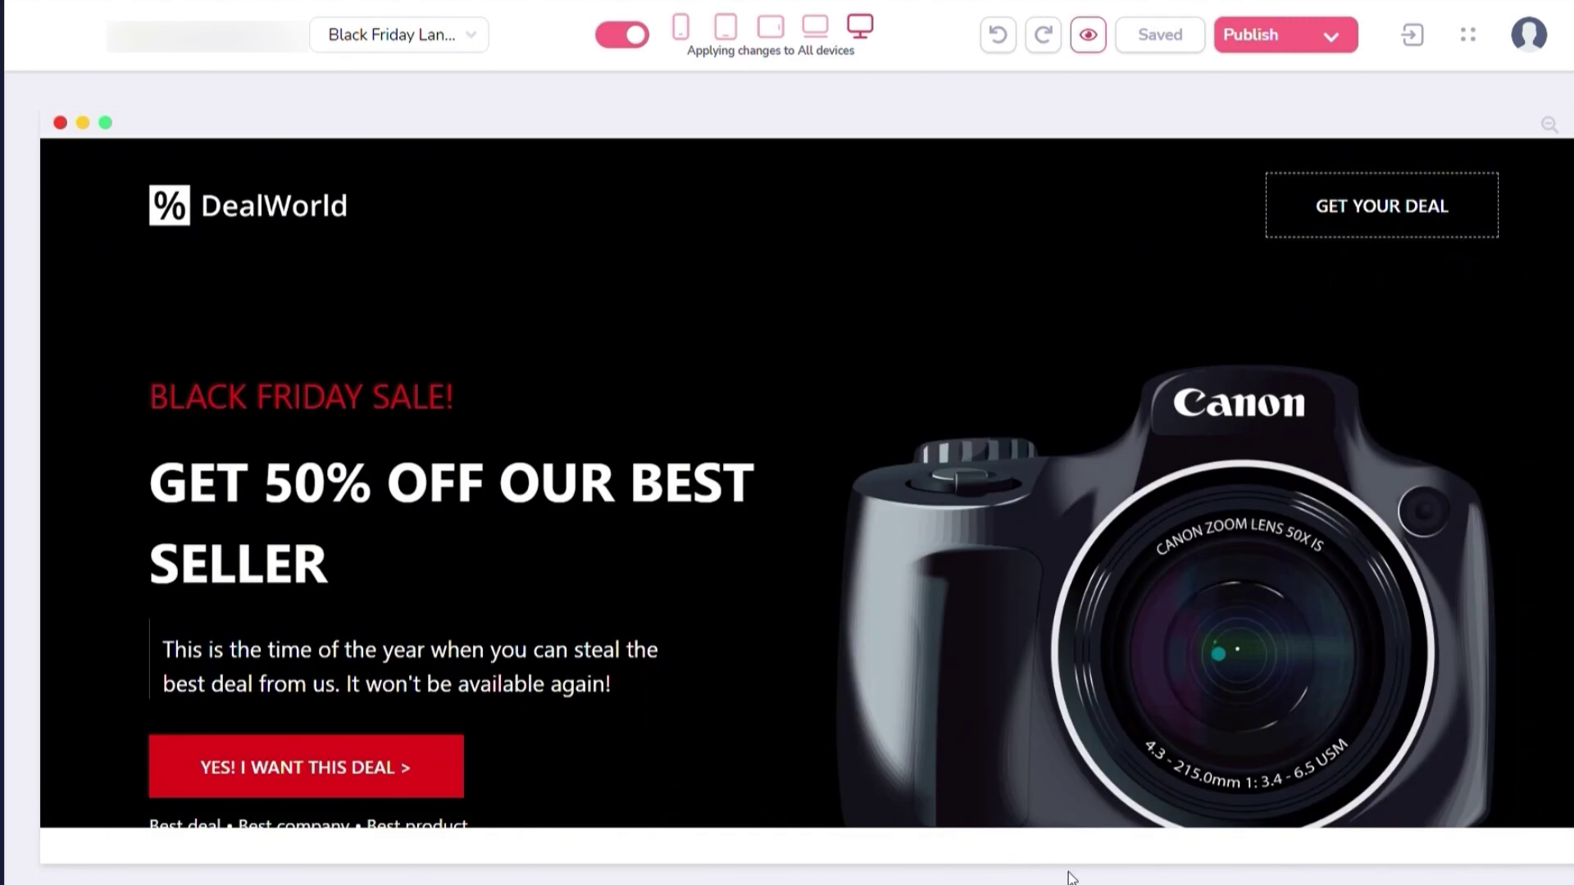
{"action": "scroll", "coordinate": [641, 300], "scroll_direction": "down", "scroll_amount": 10}
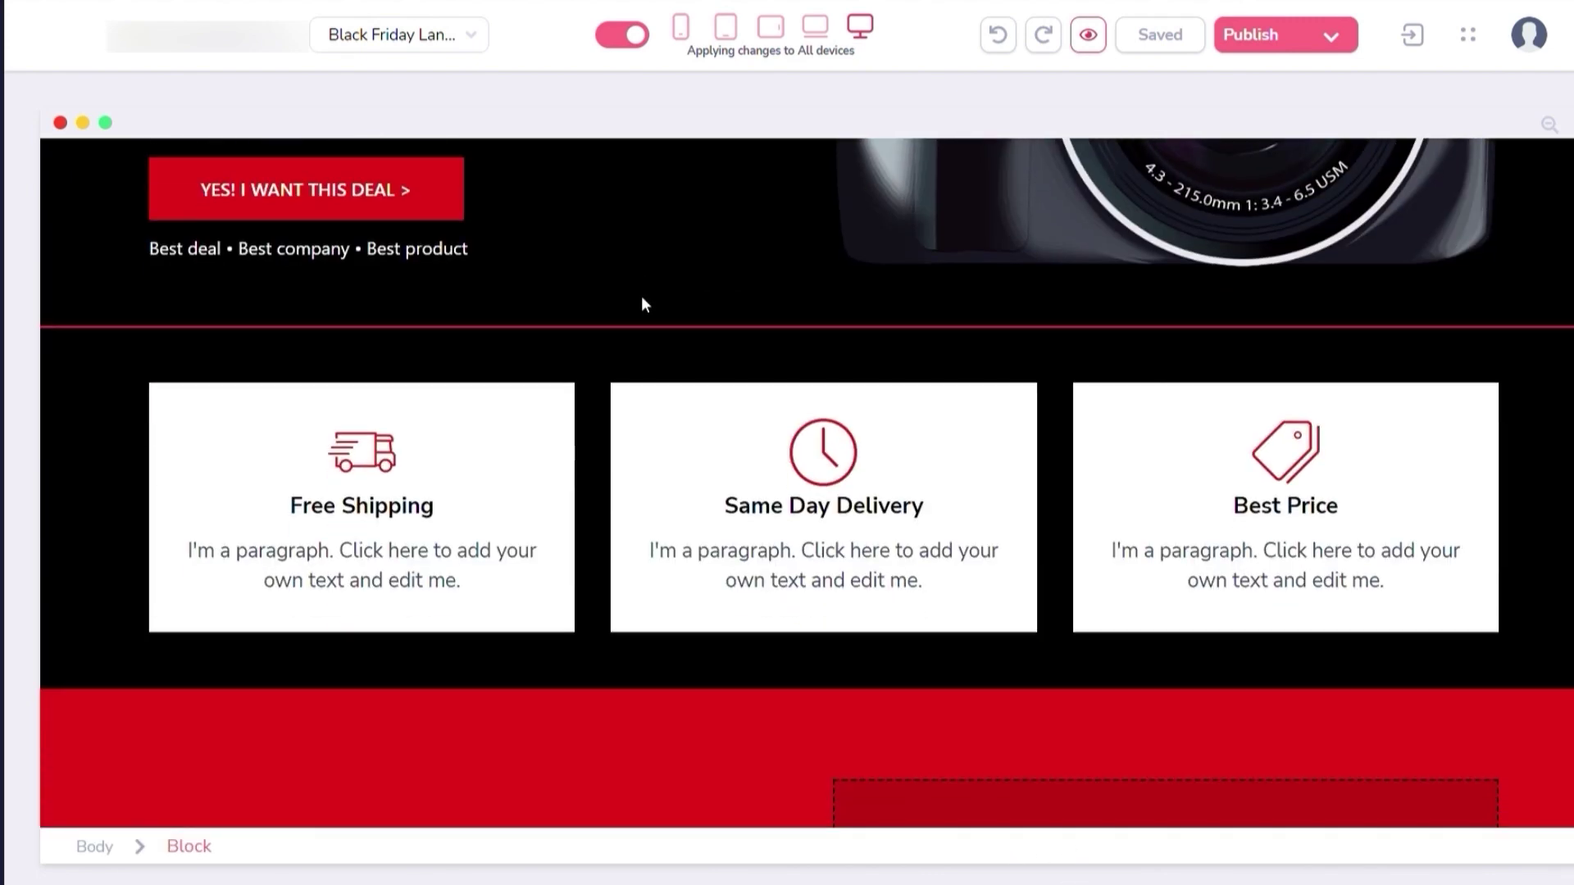
{"action": "scroll", "coordinate": [641, 300], "scroll_direction": "down", "scroll_amount": 8}
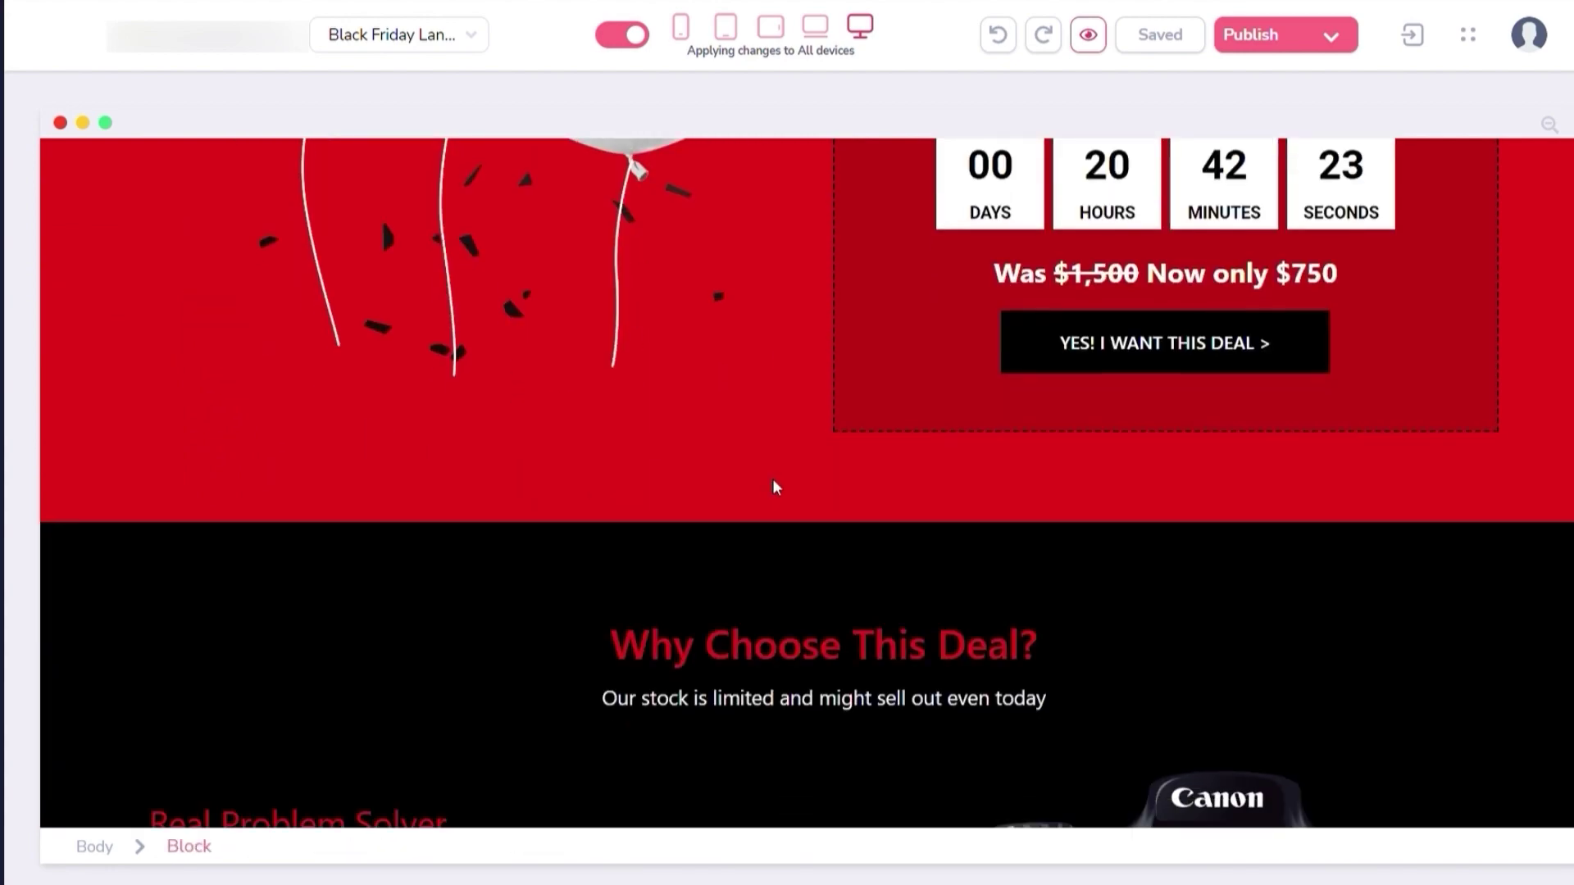
{"action": "scroll", "coordinate": [770, 480], "scroll_direction": "down", "scroll_amount": 5}
{"action": "scroll", "coordinate": [767, 479], "scroll_direction": "down", "scroll_amount": 5}
{"action": "scroll", "coordinate": [765, 478], "scroll_direction": "up", "scroll_amount": 3}
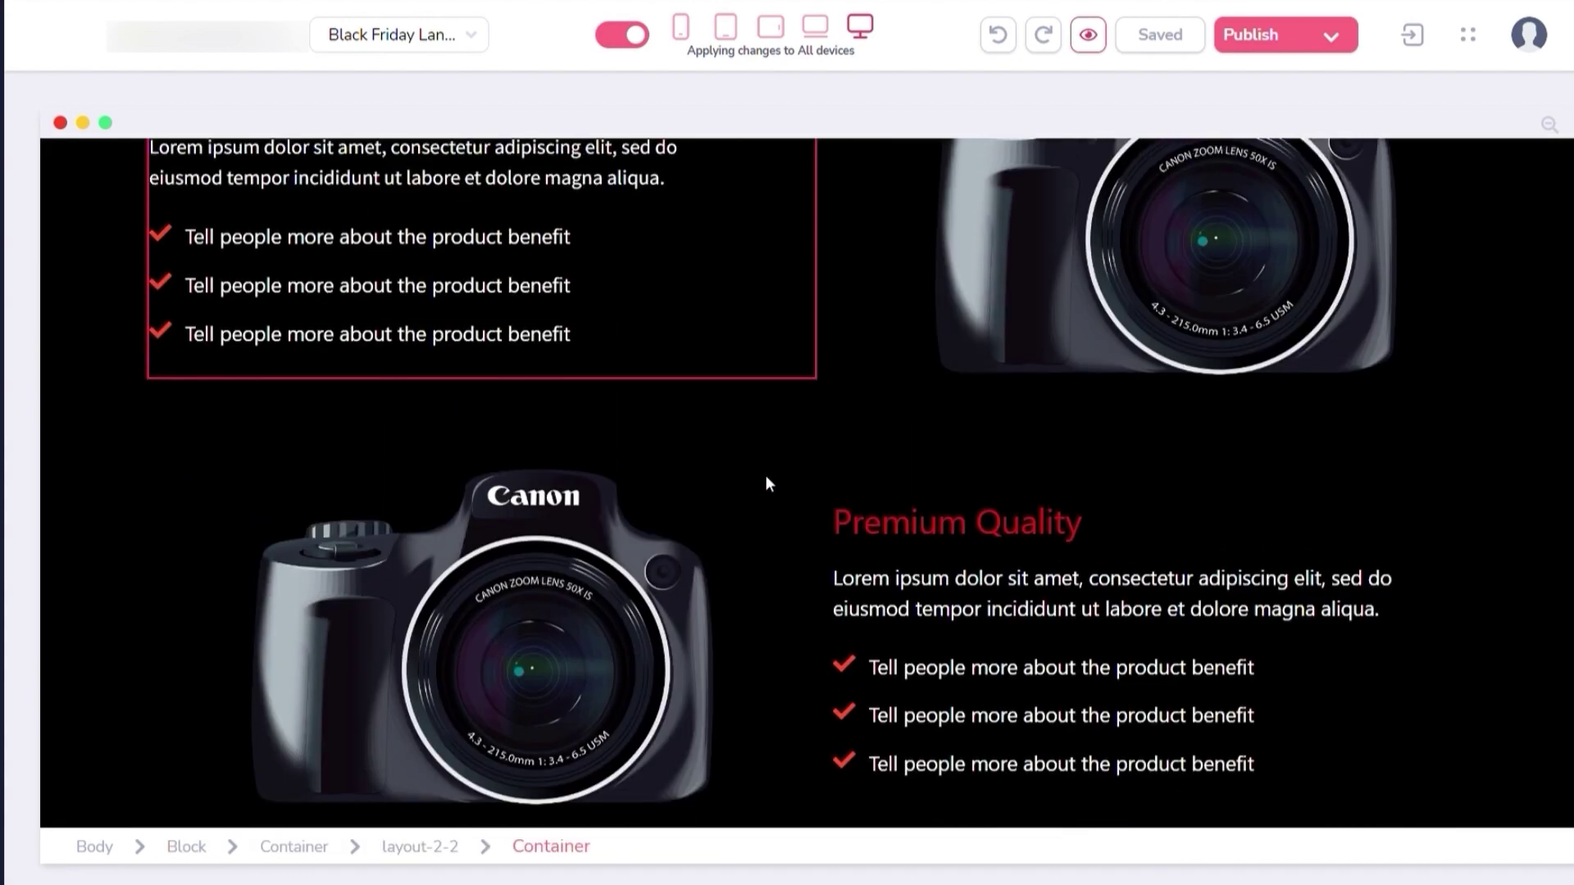
{"action": "scroll", "coordinate": [766, 478], "scroll_direction": "down", "scroll_amount": 5}
{"action": "scroll", "coordinate": [765, 484], "scroll_direction": "down", "scroll_amount": 2}
{"action": "scroll", "coordinate": [765, 483], "scroll_direction": "up", "scroll_amount": 12}
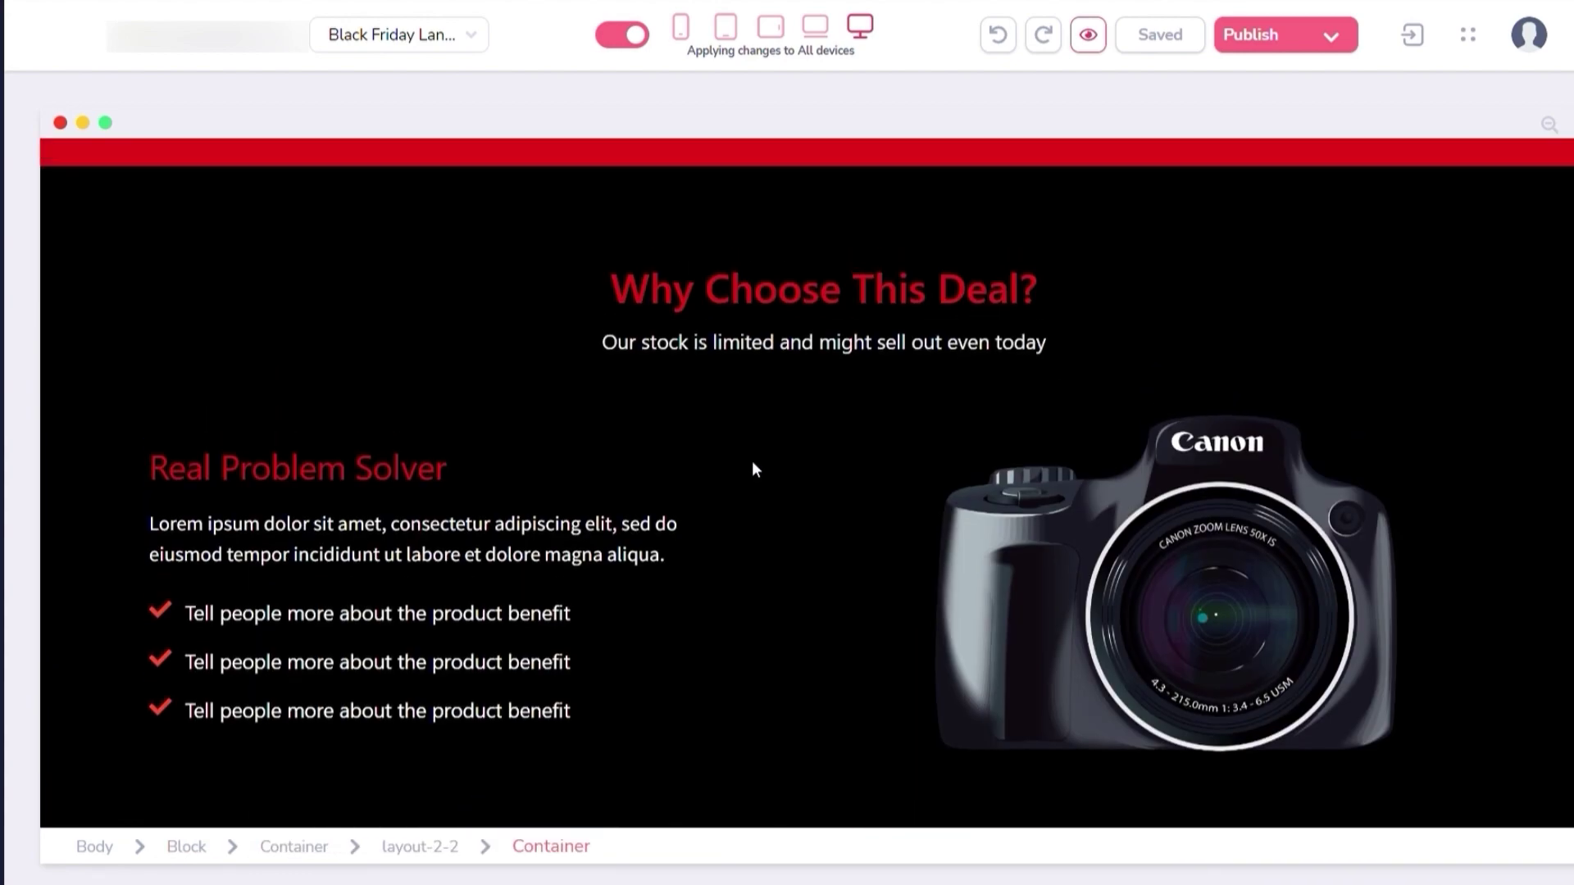
{"action": "scroll", "coordinate": [750, 466], "scroll_direction": "up", "scroll_amount": 15}
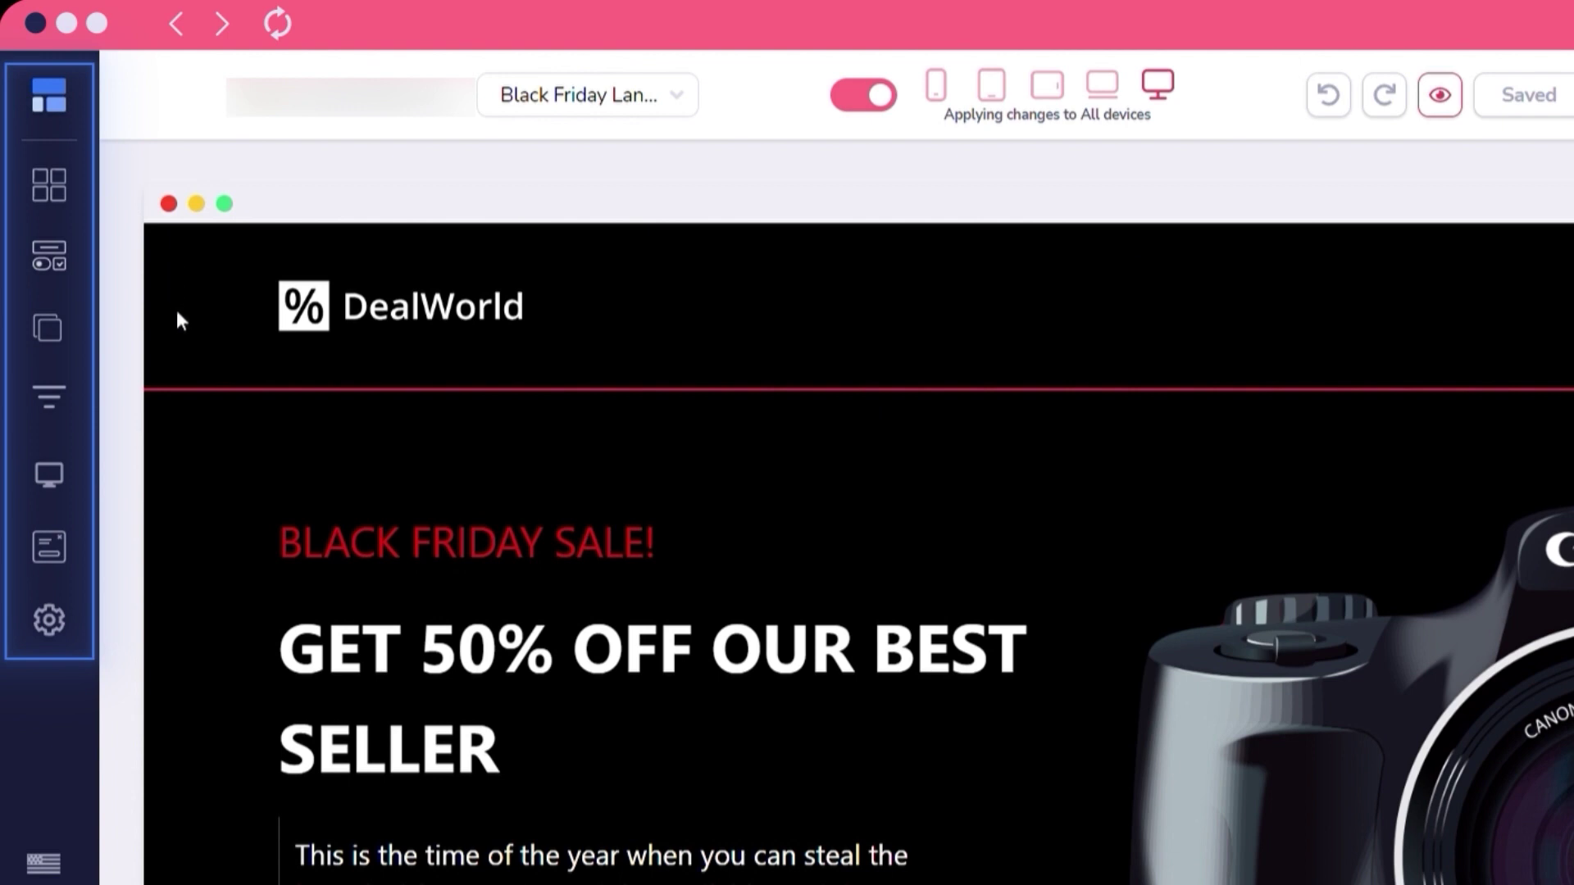
Look through the page editor's available blocks, elements, pages and popups, and close the side panel
{"action": "left_click", "coordinate": [62, 188]}
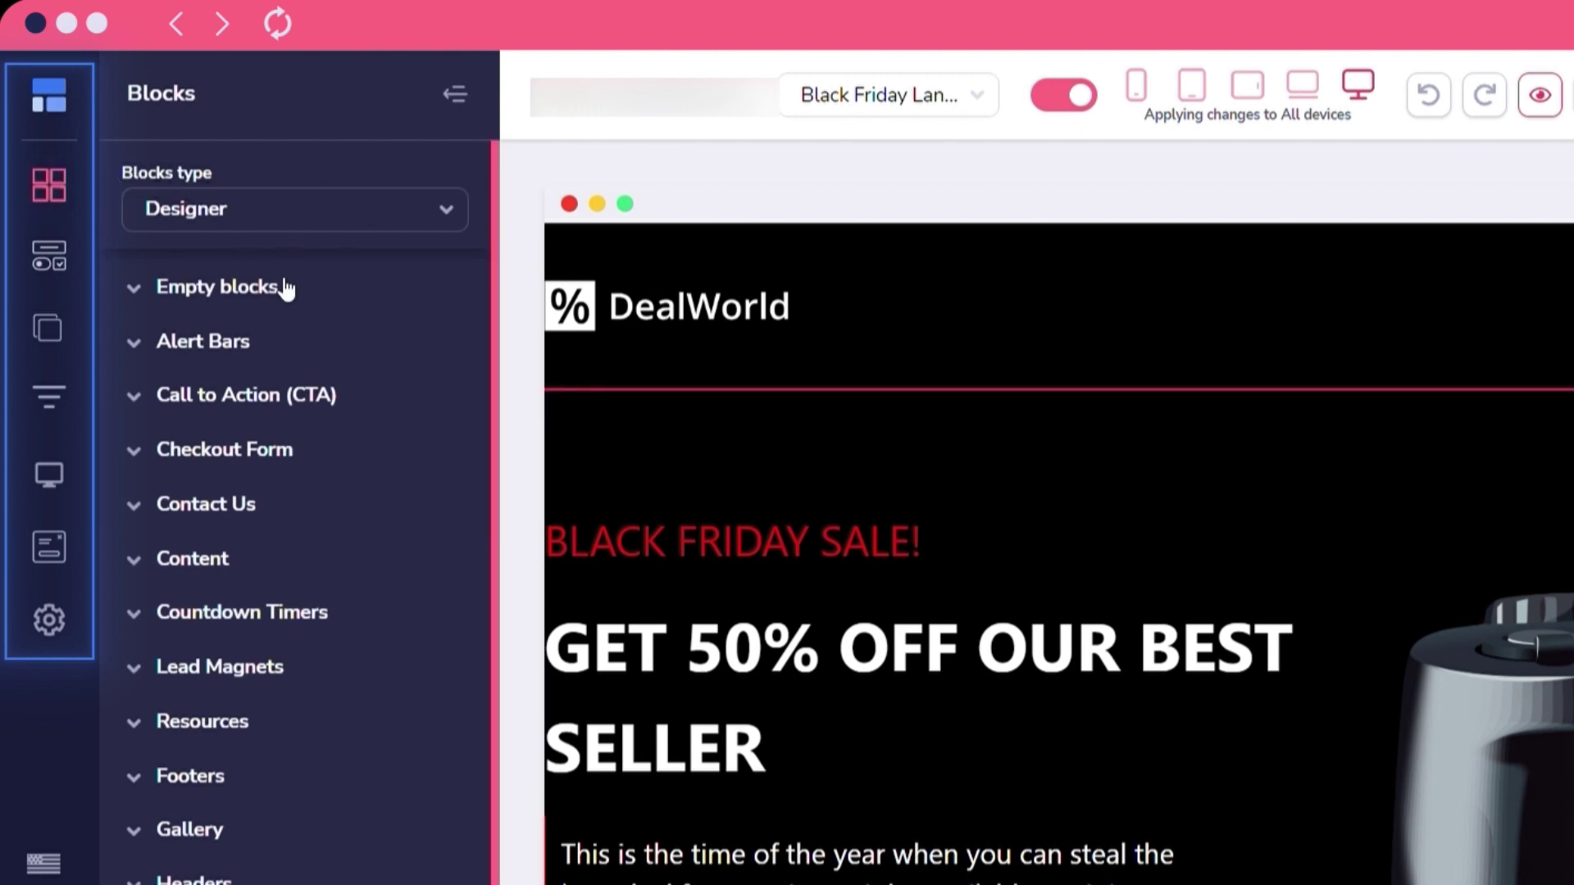
{"action": "scroll", "coordinate": [279, 410], "scroll_direction": "down", "scroll_amount": 3}
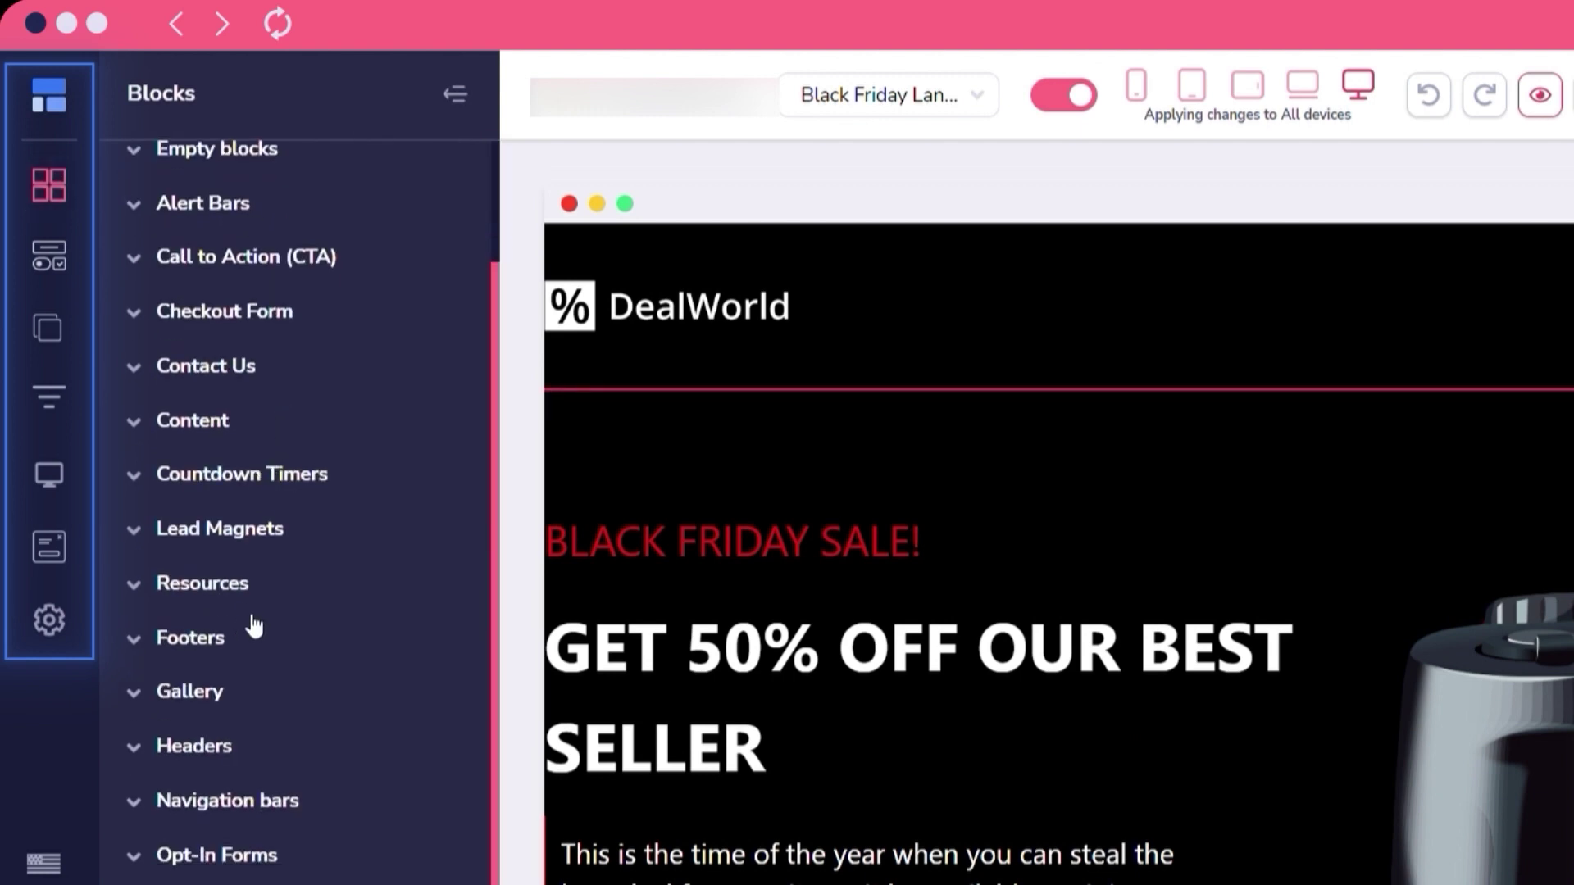
{"action": "left_click", "coordinate": [64, 267]}
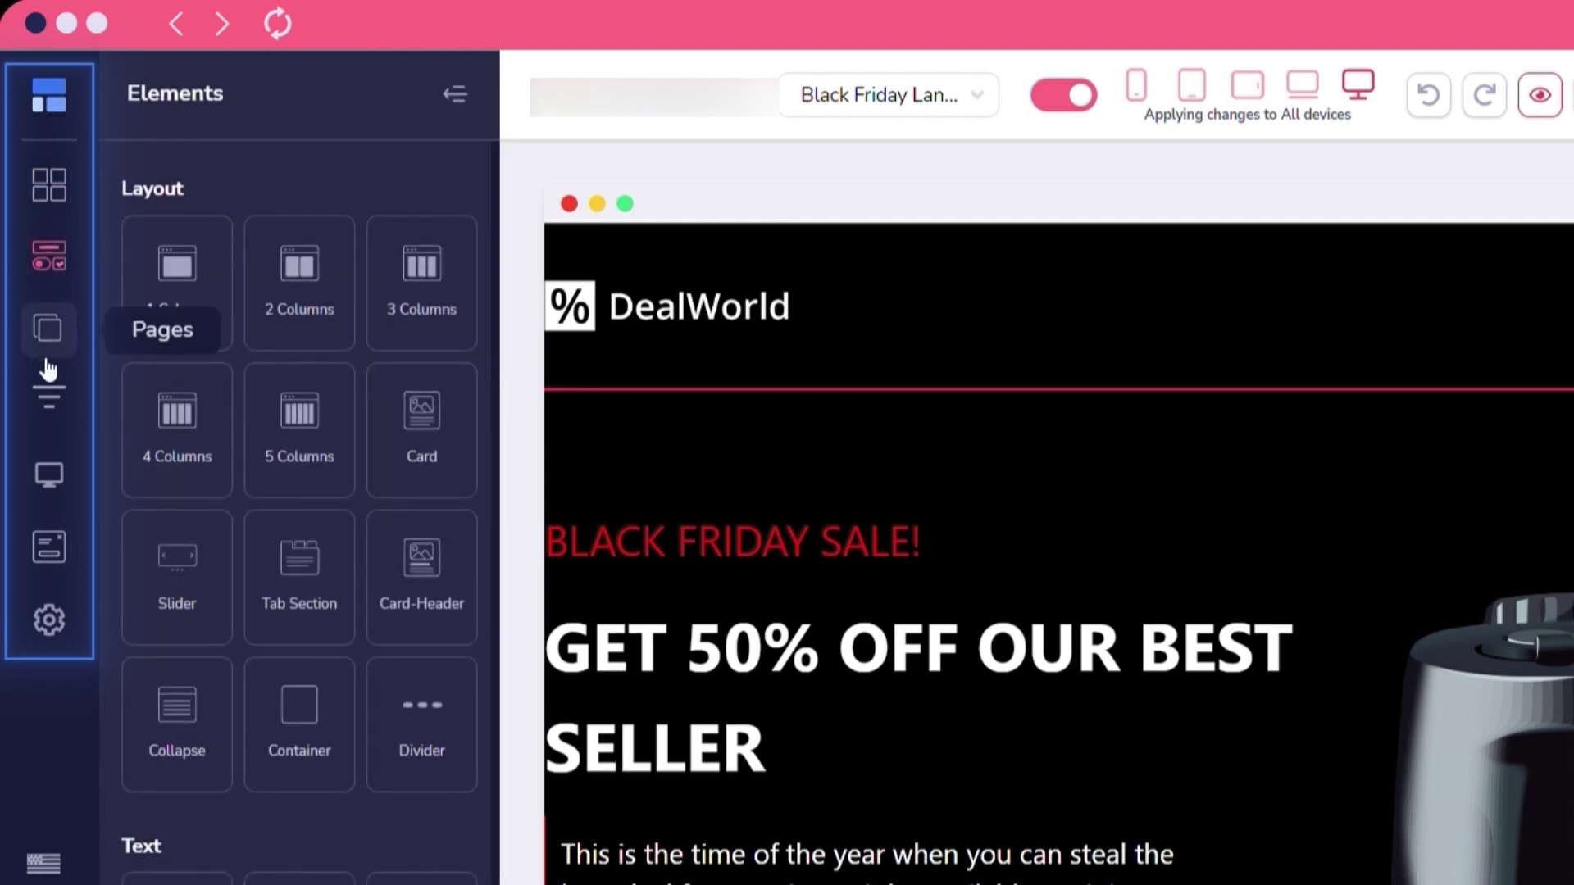
{"action": "left_click", "coordinate": [49, 332]}
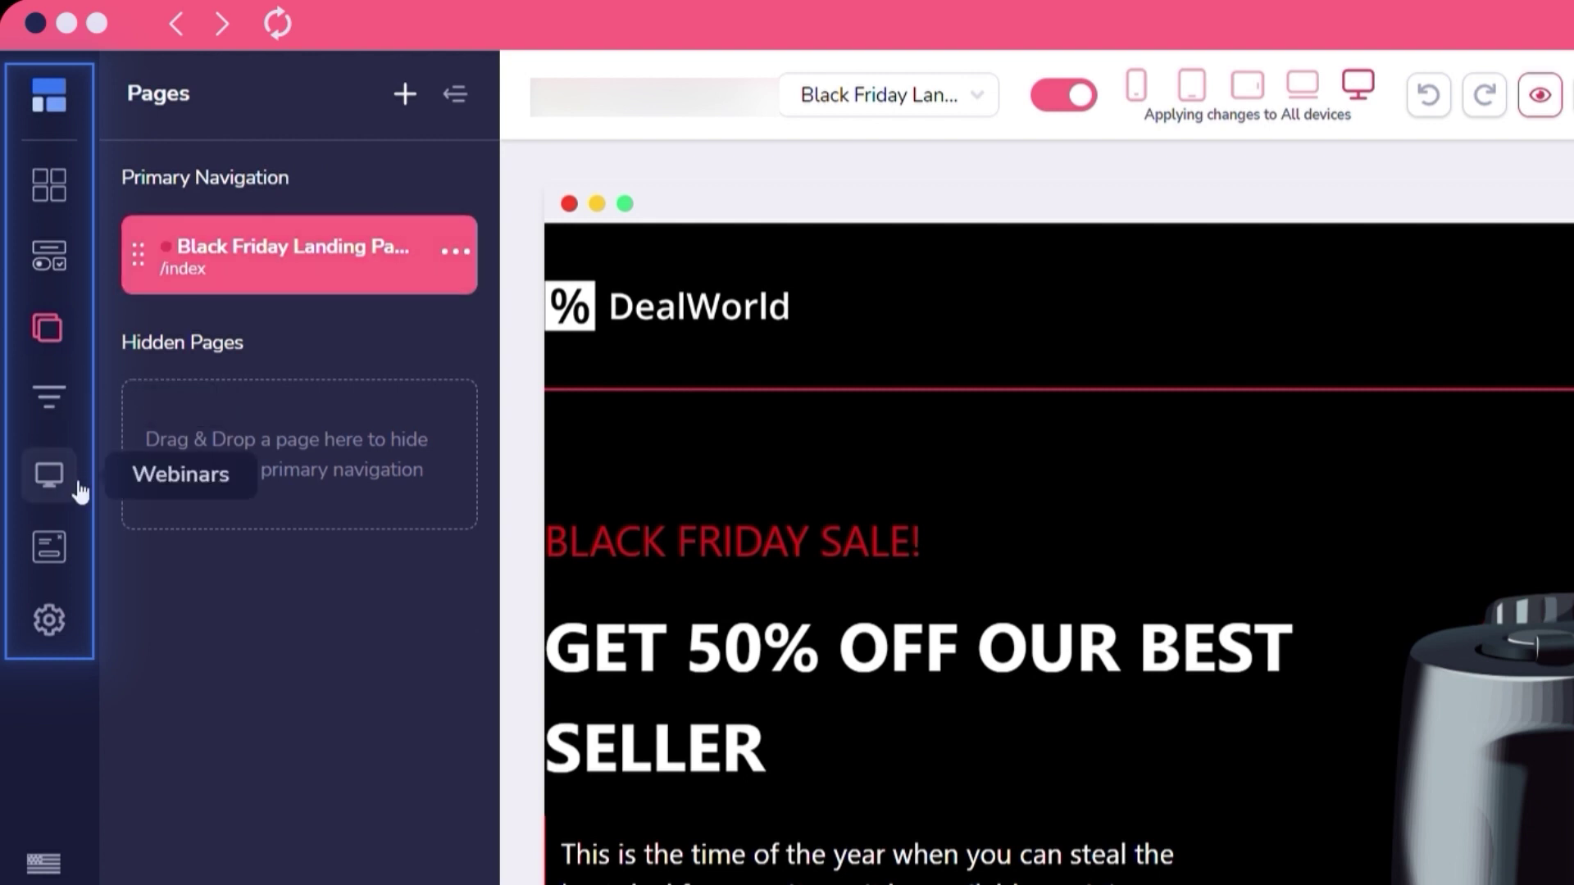
{"action": "left_click", "coordinate": [65, 545]}
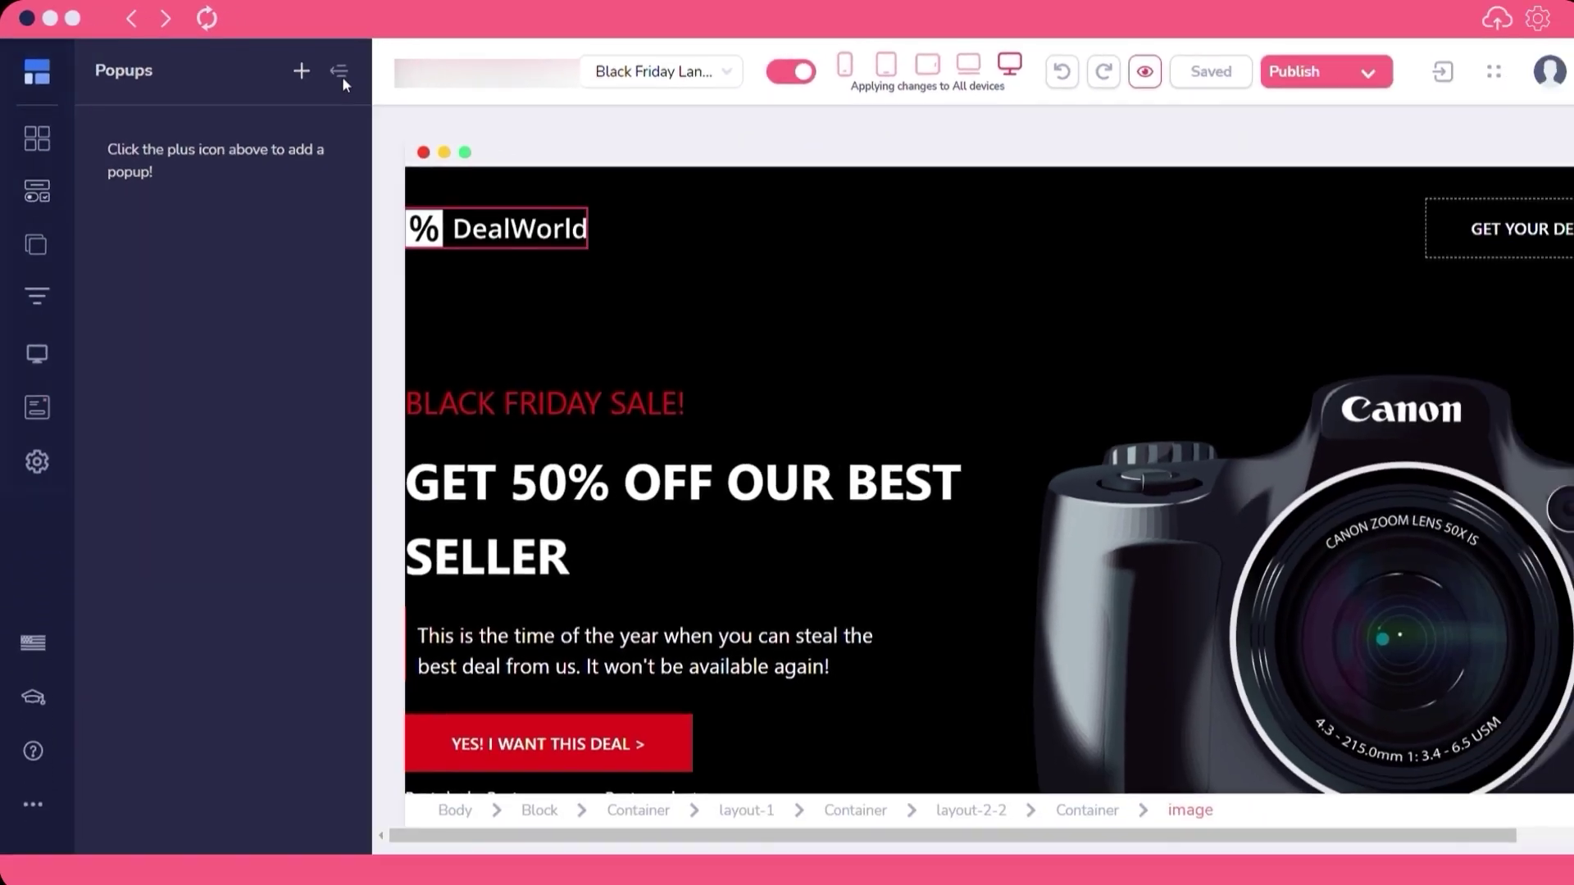
{"action": "left_click", "coordinate": [455, 94]}
Examine the full landing page and select parts of its hero section and the GET YOUR DEAL button
{"action": "scroll", "coordinate": [672, 447], "scroll_direction": "down", "scroll_amount": 1}
{"action": "scroll", "coordinate": [505, 336], "scroll_direction": "down", "scroll_amount": 10}
{"action": "scroll", "coordinate": [505, 337], "scroll_direction": "up", "scroll_amount": 11}
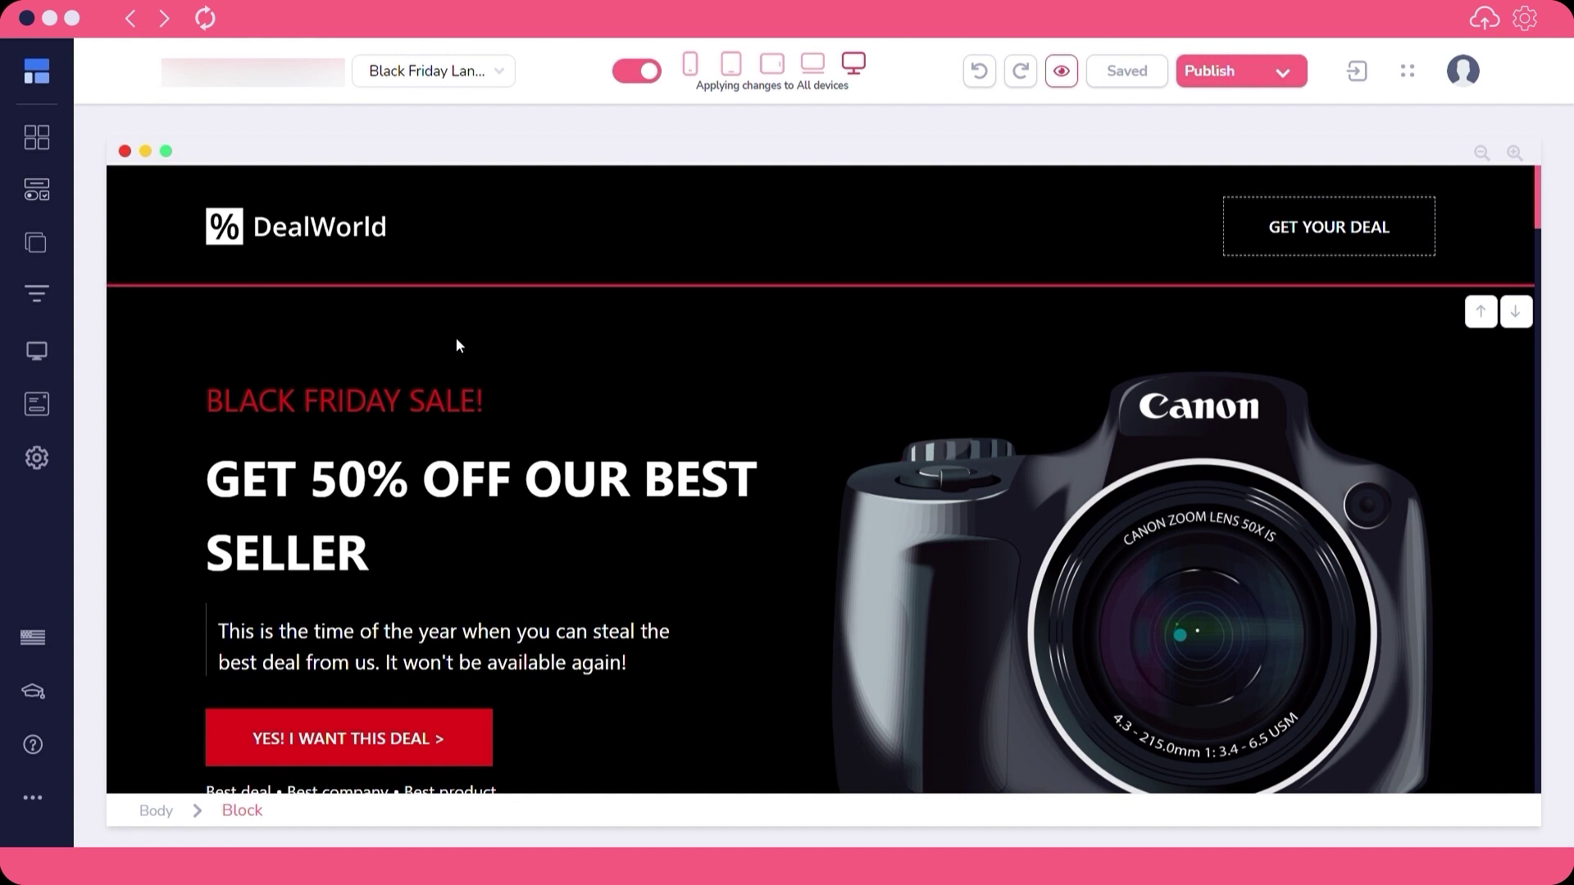
{"action": "left_click", "coordinate": [530, 377]}
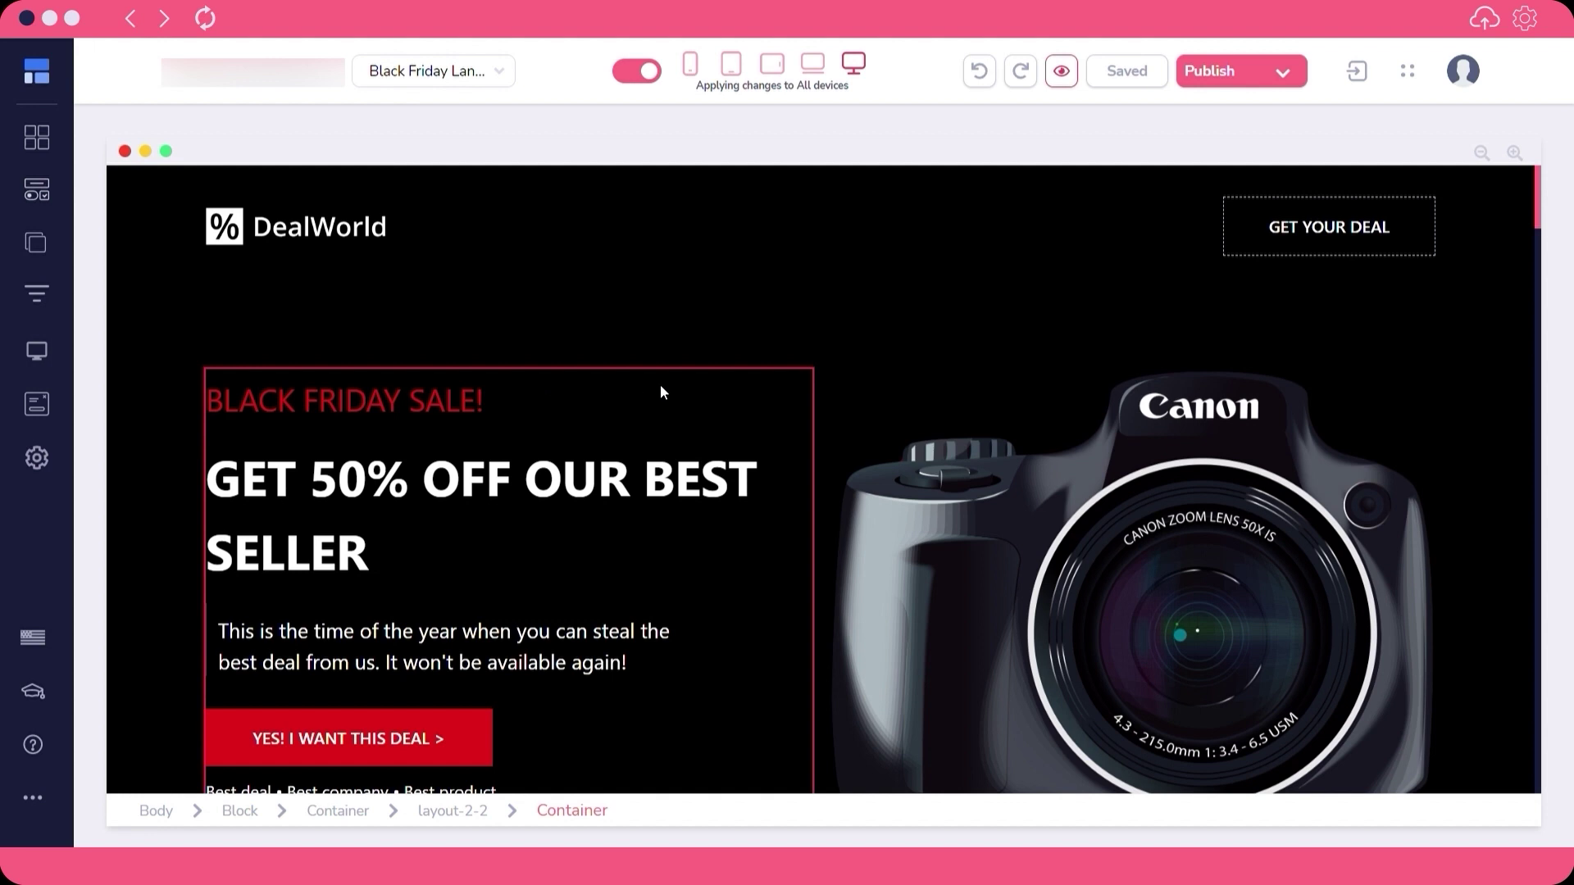
{"action": "left_click", "coordinate": [687, 332]}
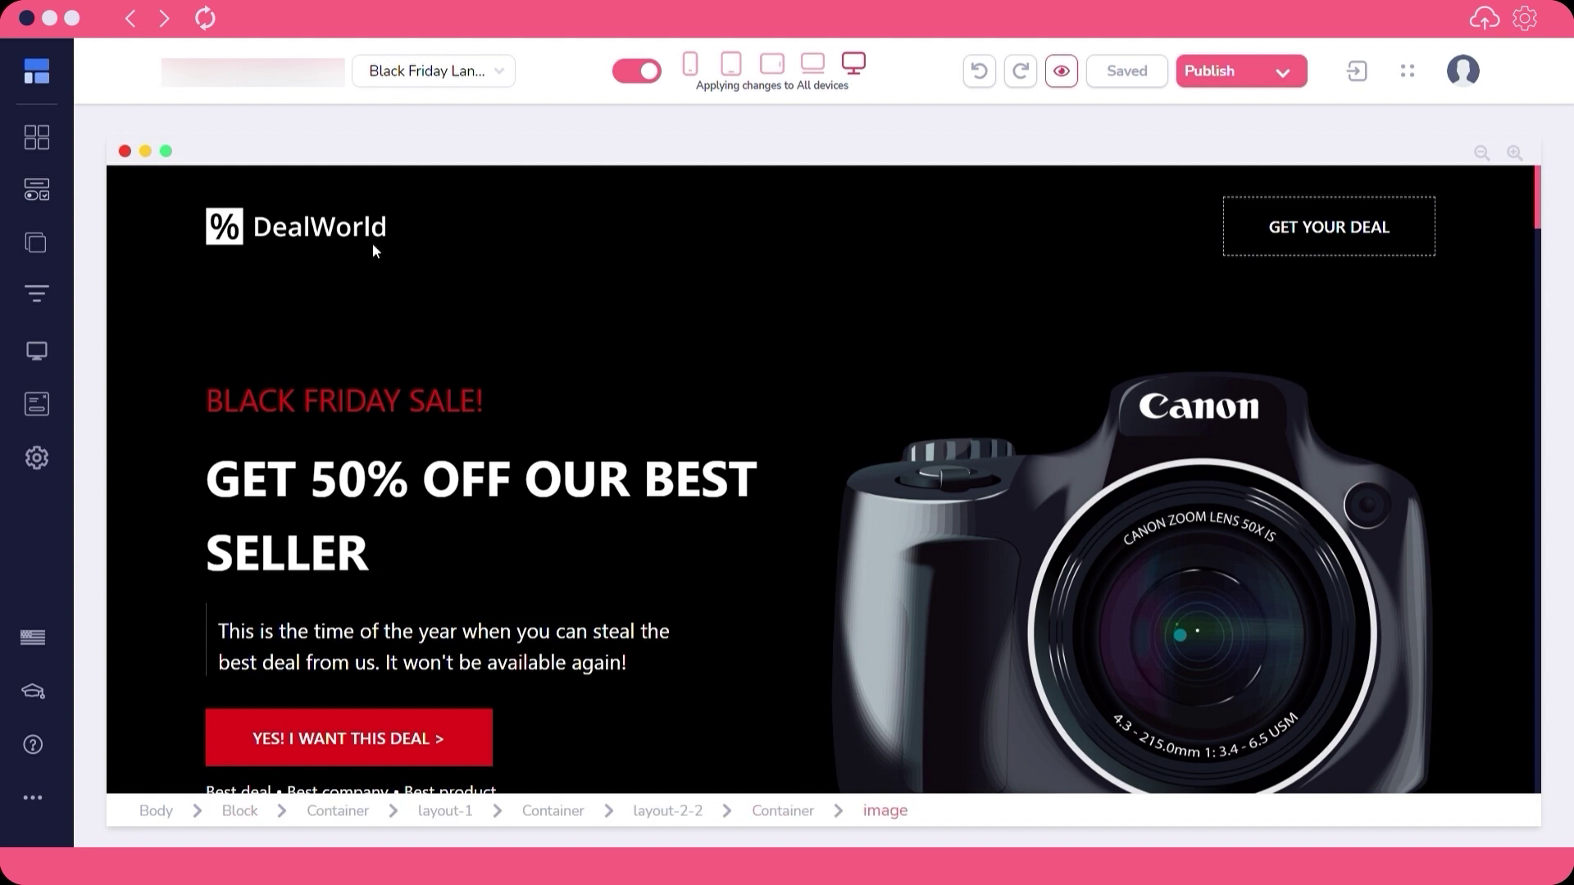
{"action": "left_click", "coordinate": [1336, 232]}
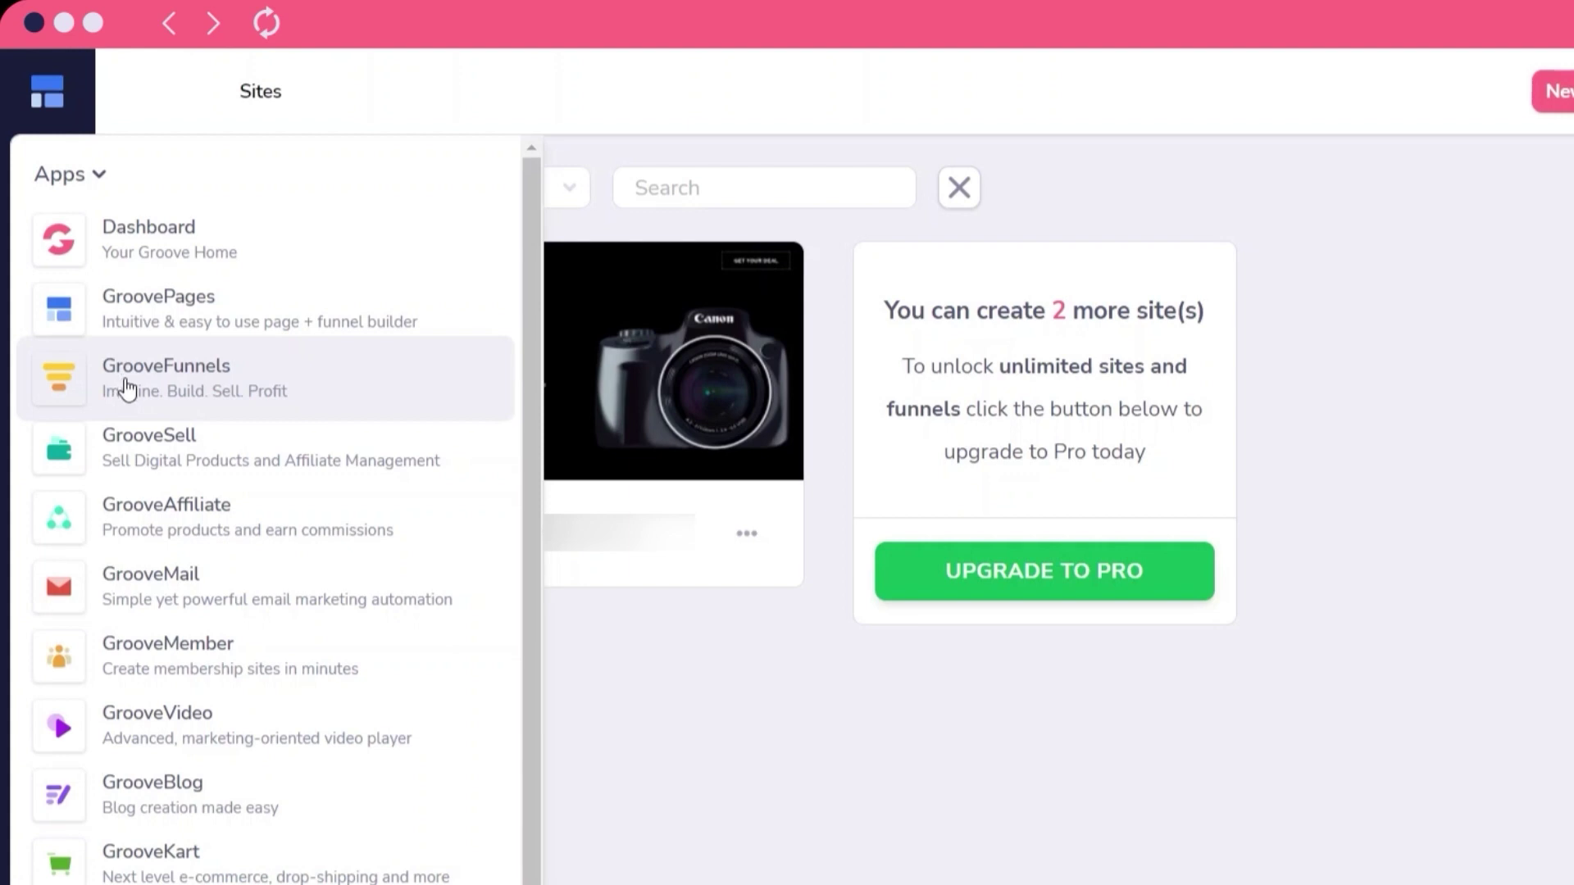
Visit GrooveFunnels, and review the quick links and sales statistics on GrooveSell's Vendor Dashboard
{"action": "left_click", "coordinate": [127, 389]}
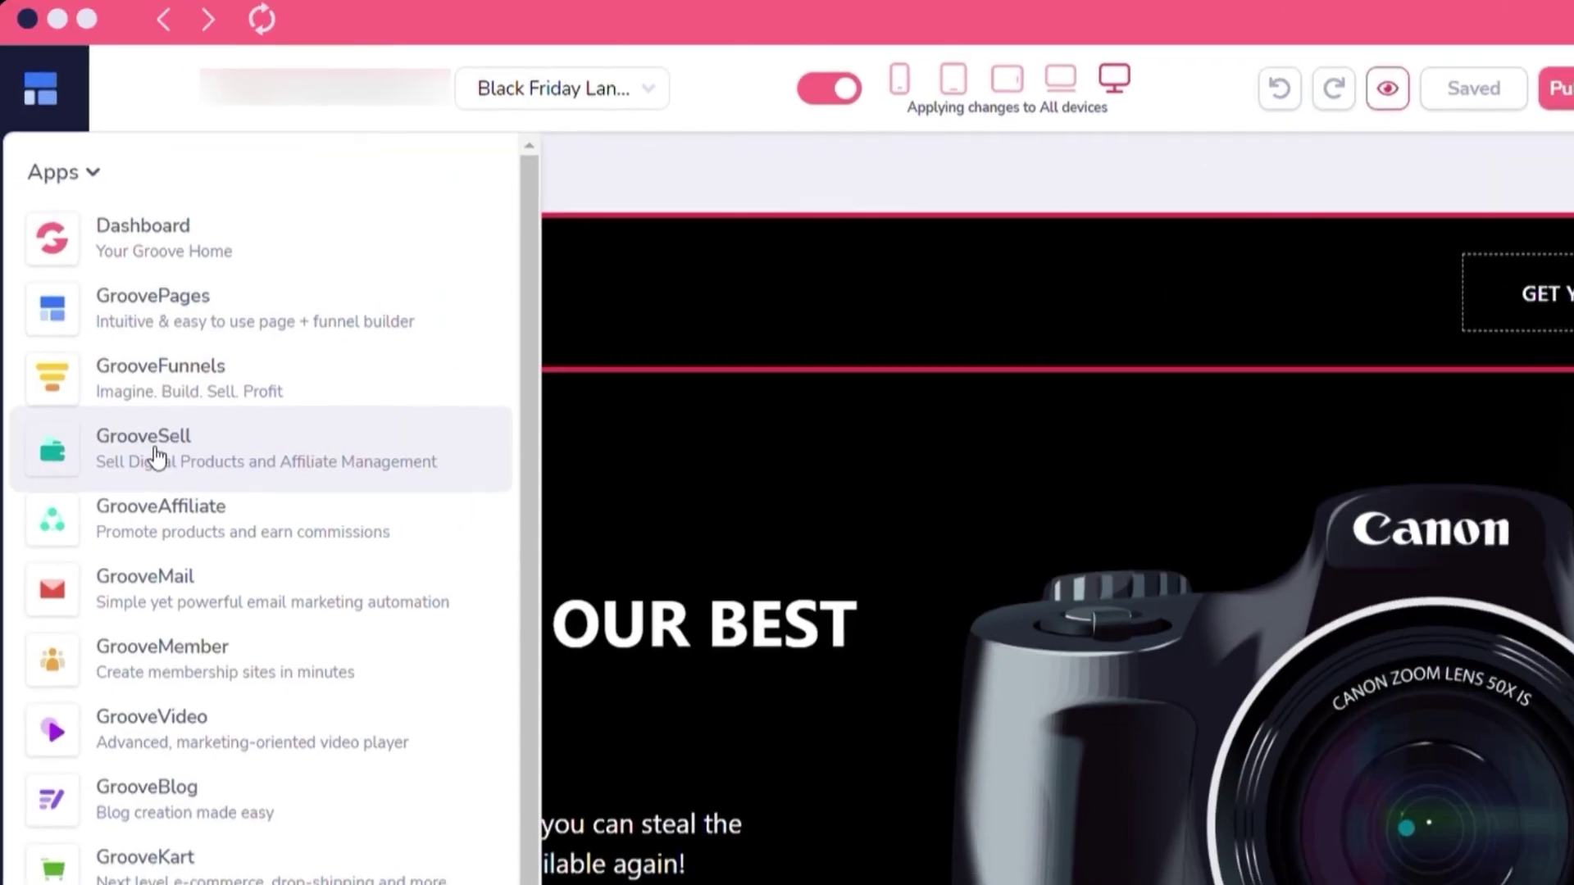
{"action": "left_click", "coordinate": [164, 457]}
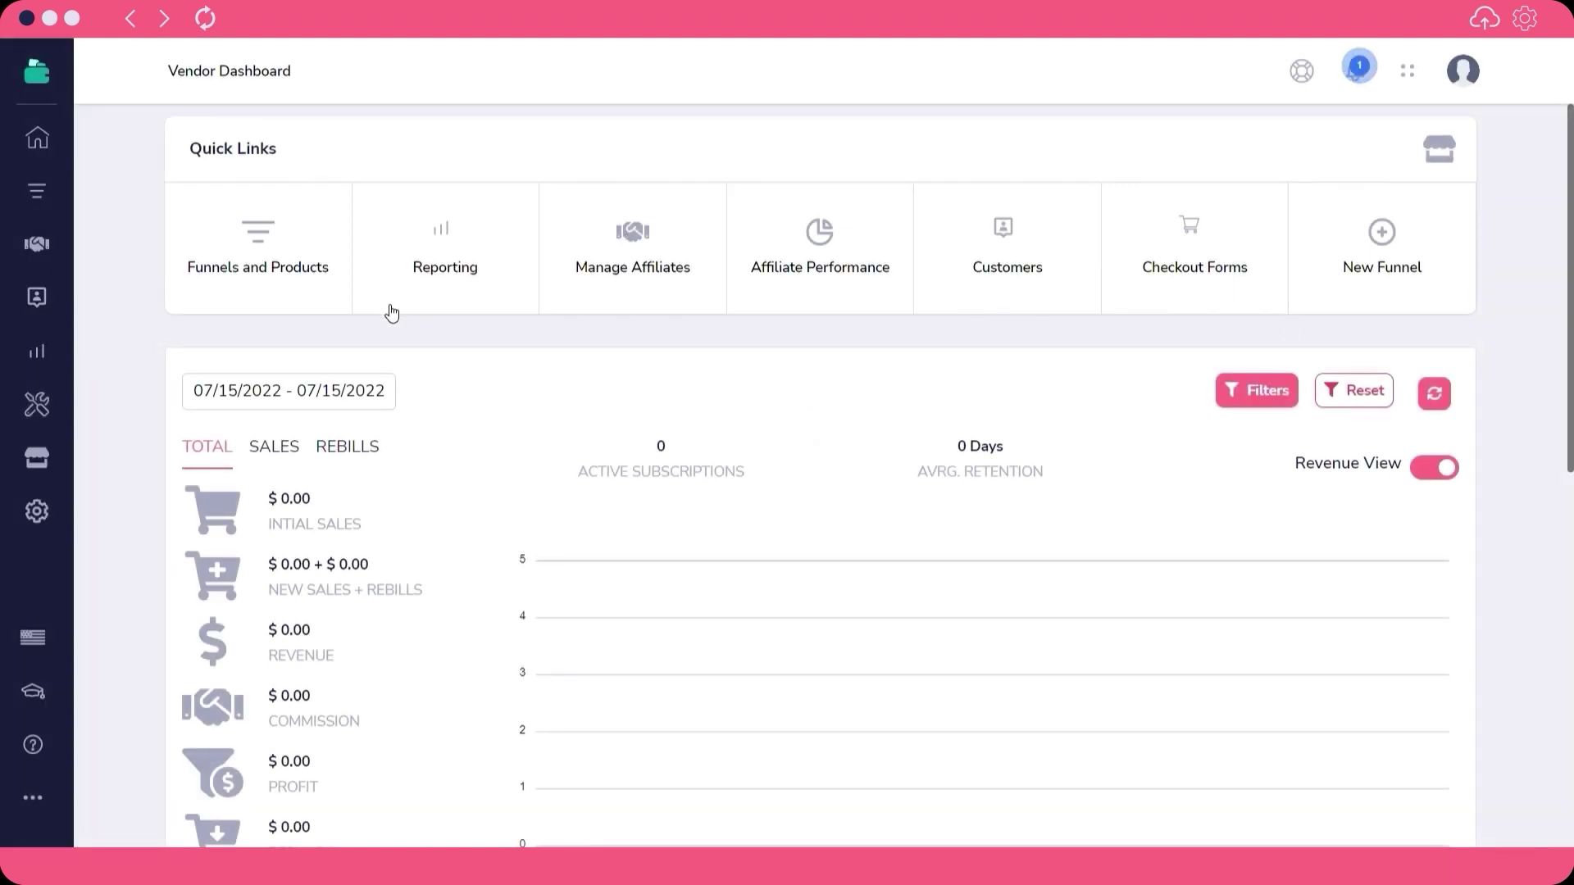
{"action": "scroll", "coordinate": [391, 313], "scroll_direction": "down", "scroll_amount": 4}
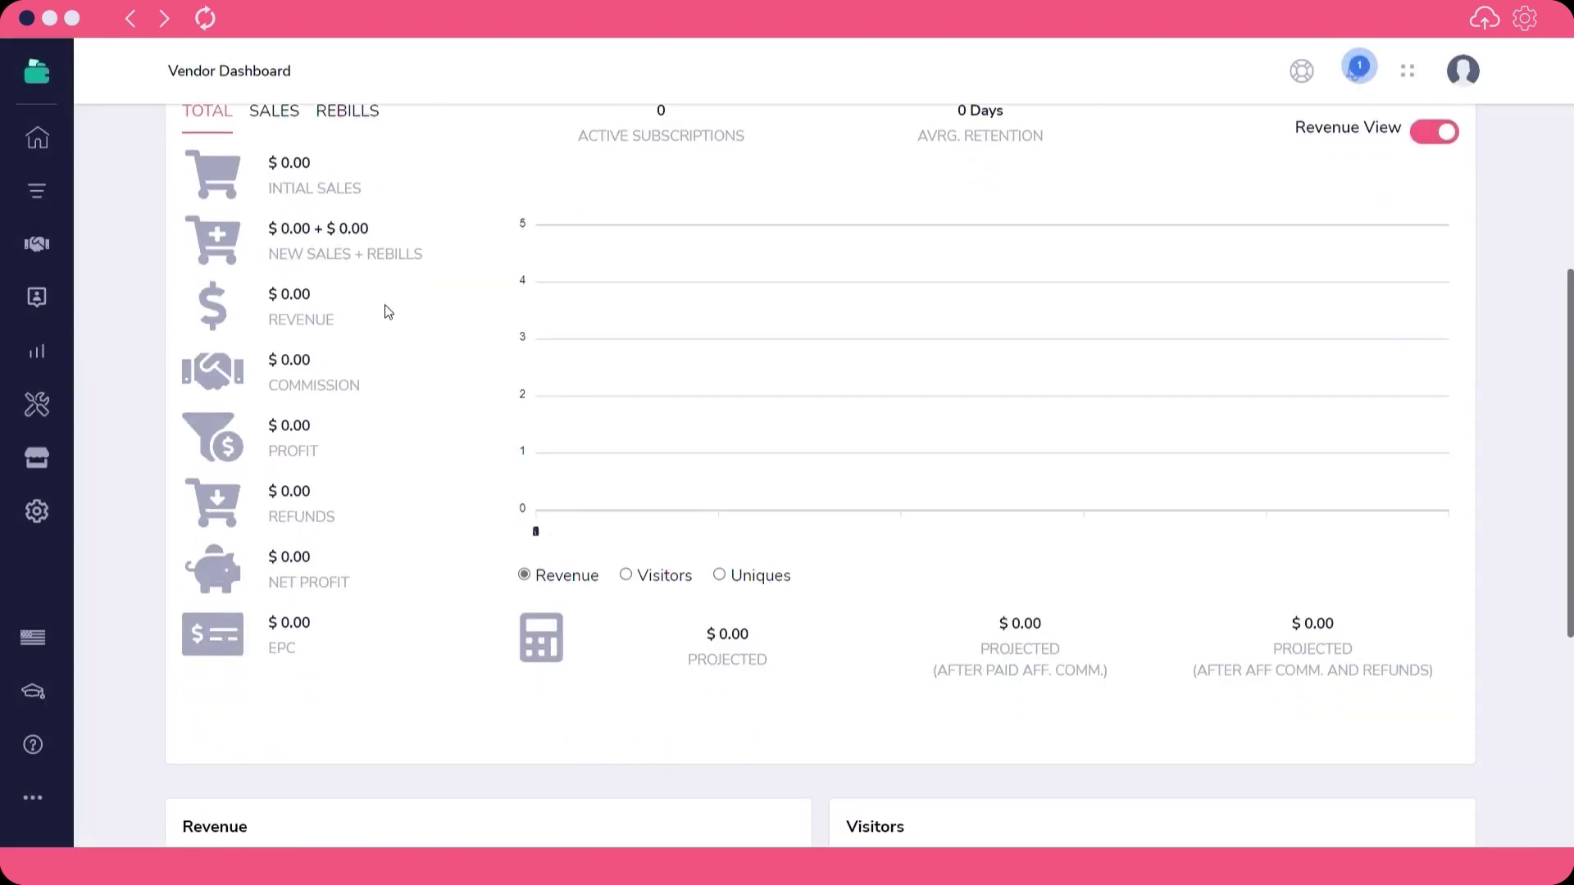
{"action": "scroll", "coordinate": [386, 309], "scroll_direction": "up", "scroll_amount": 5}
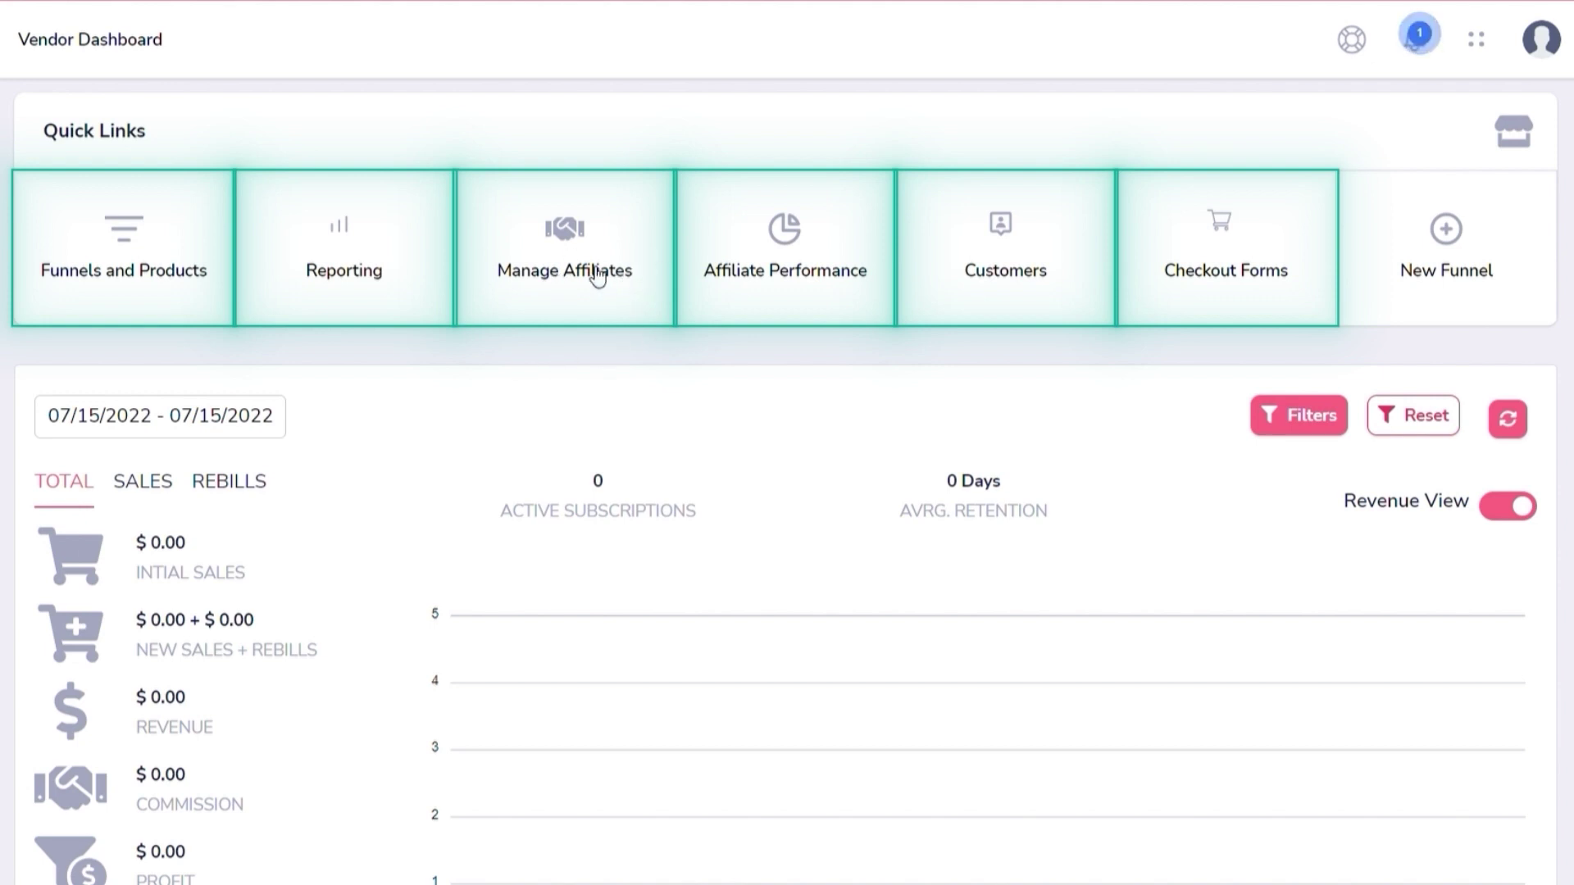
{"action": "scroll", "coordinate": [63, 516], "scroll_direction": "down", "scroll_amount": 2}
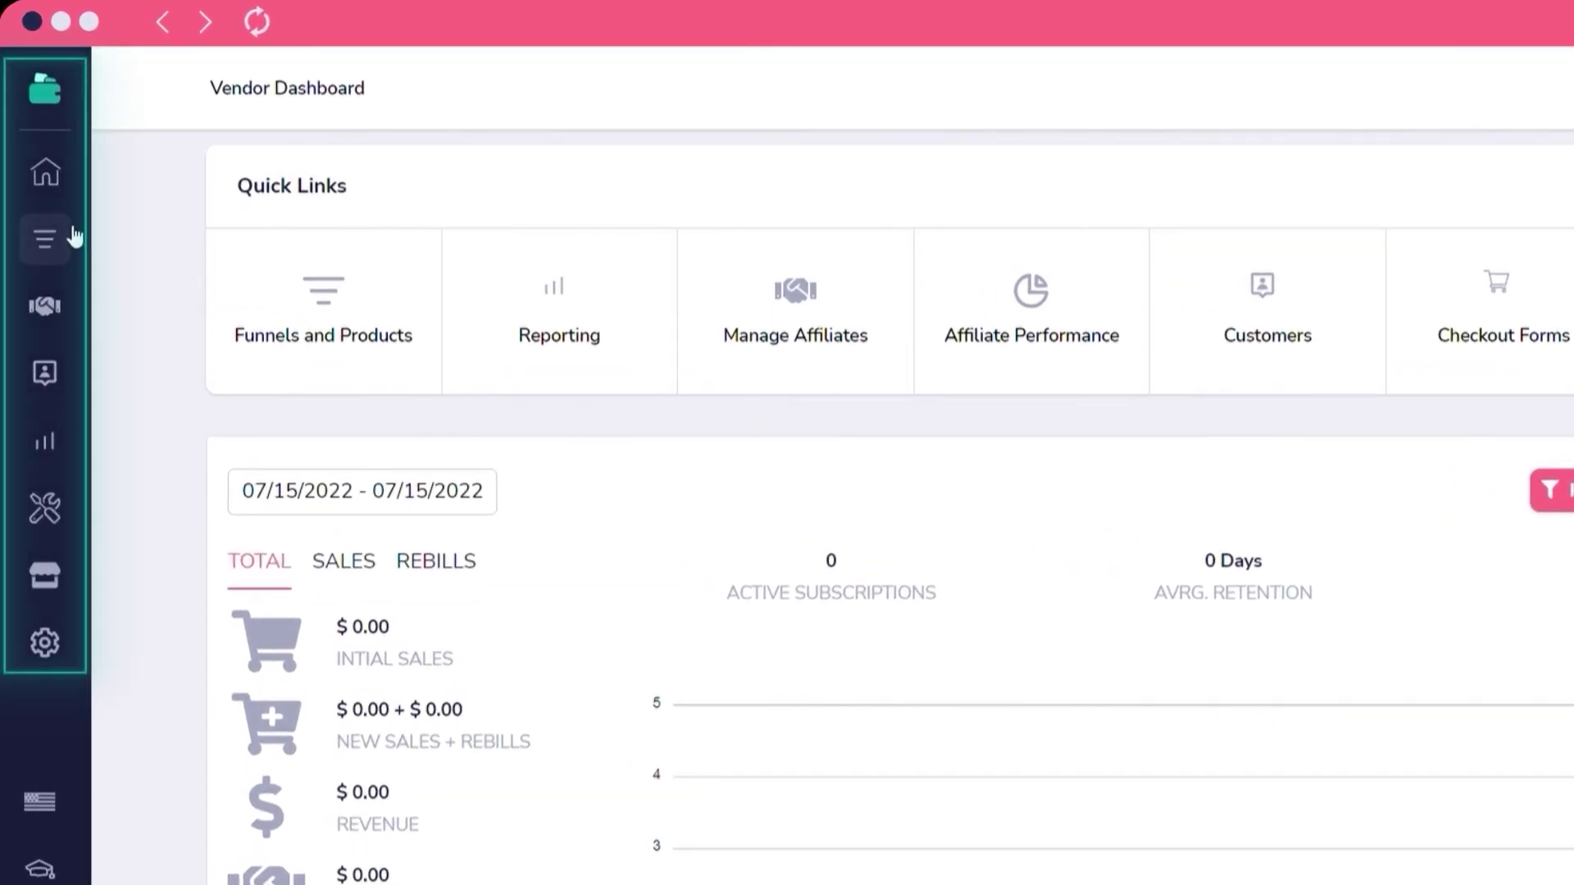
Review GrooveSell's transactions table, and return to the Vendor Dashboard with its side menu collapsed
{"action": "left_click", "coordinate": [45, 461]}
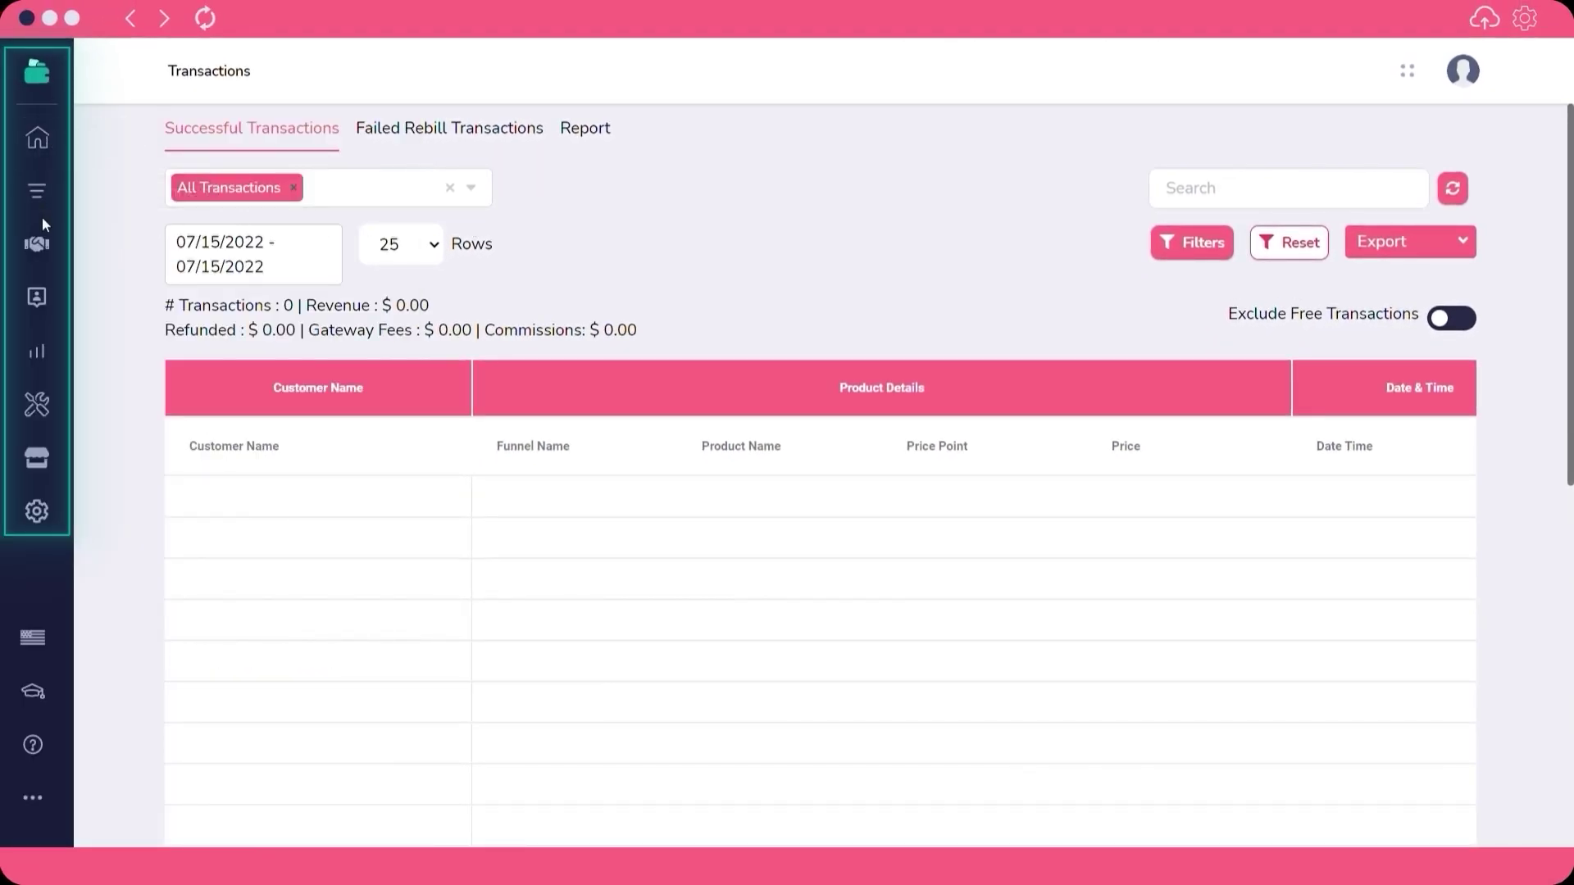
{"action": "scroll", "coordinate": [435, 268], "scroll_direction": "down", "scroll_amount": 1}
{"action": "scroll", "coordinate": [434, 271], "scroll_direction": "down", "scroll_amount": 2}
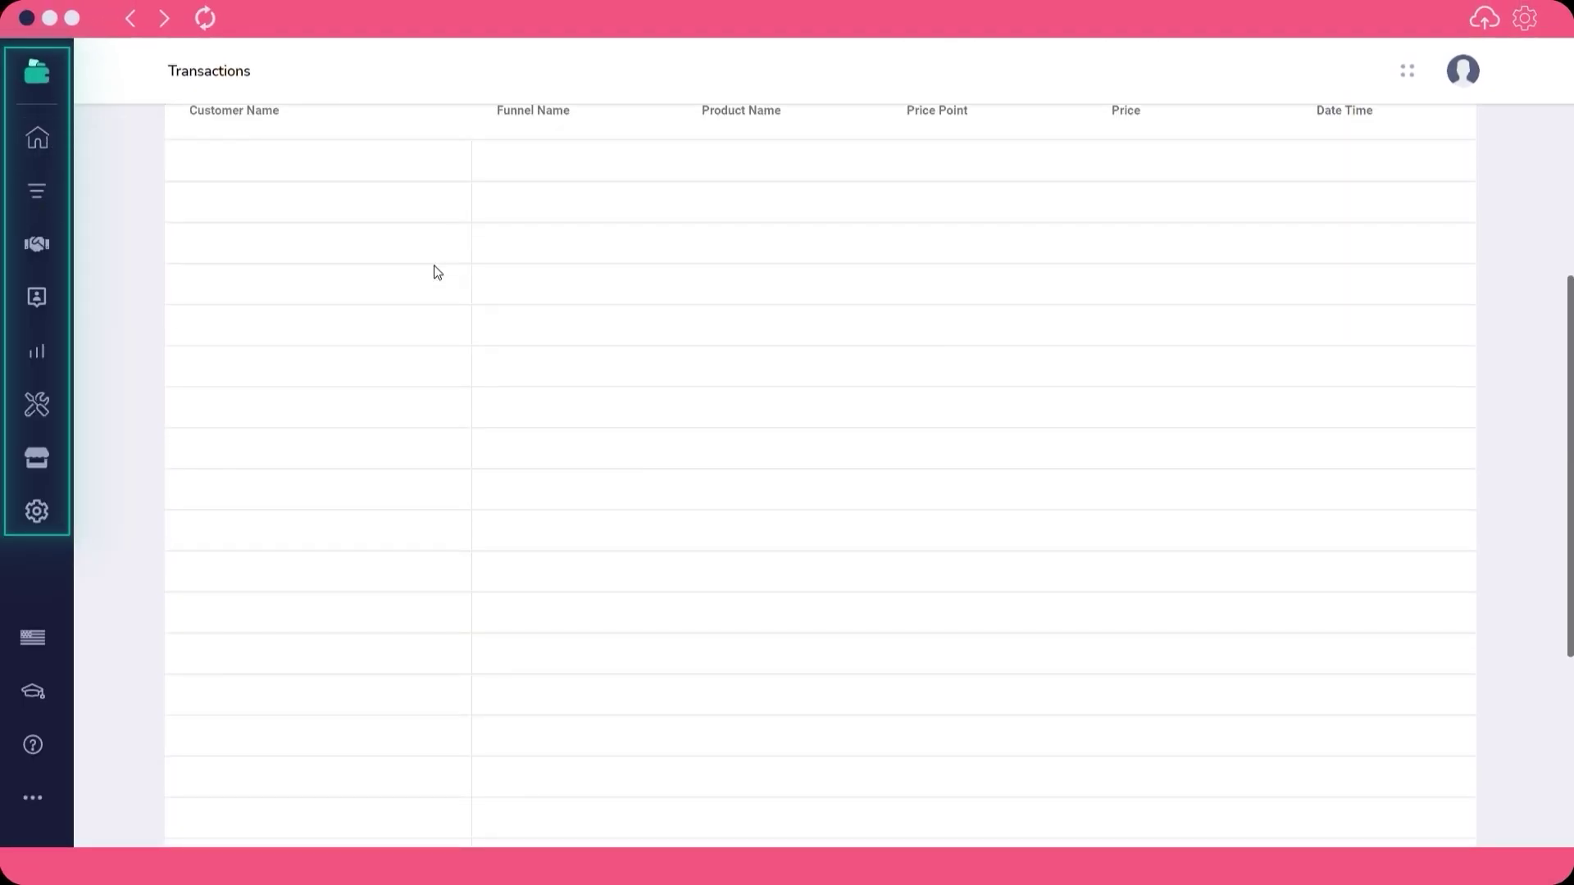
{"action": "scroll", "coordinate": [432, 267], "scroll_direction": "up", "scroll_amount": 3}
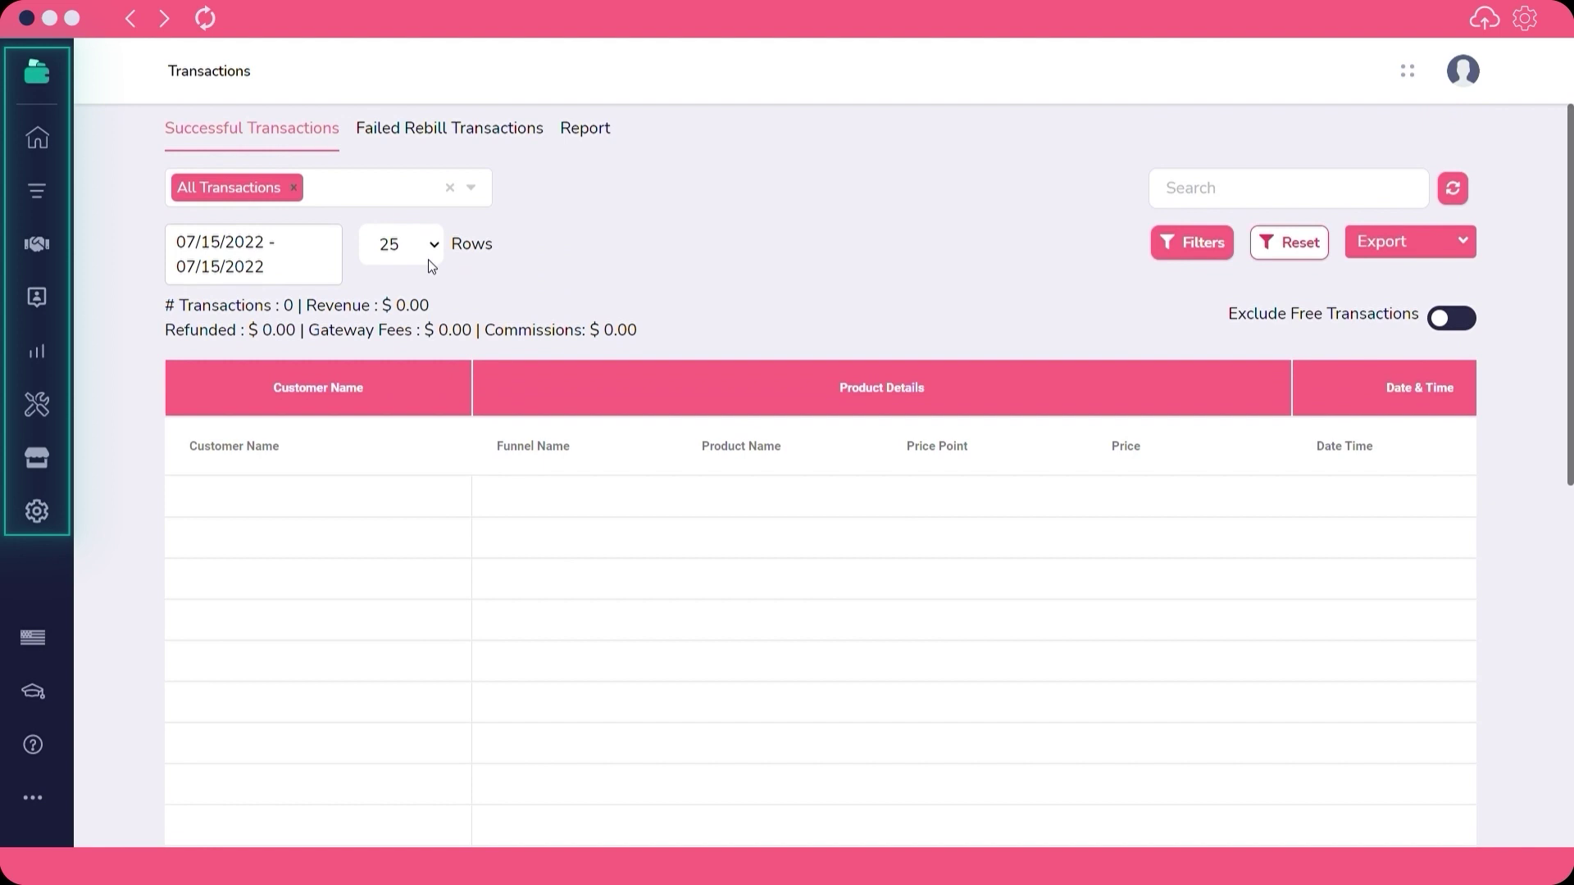
{"action": "left_click", "coordinate": [35, 157]}
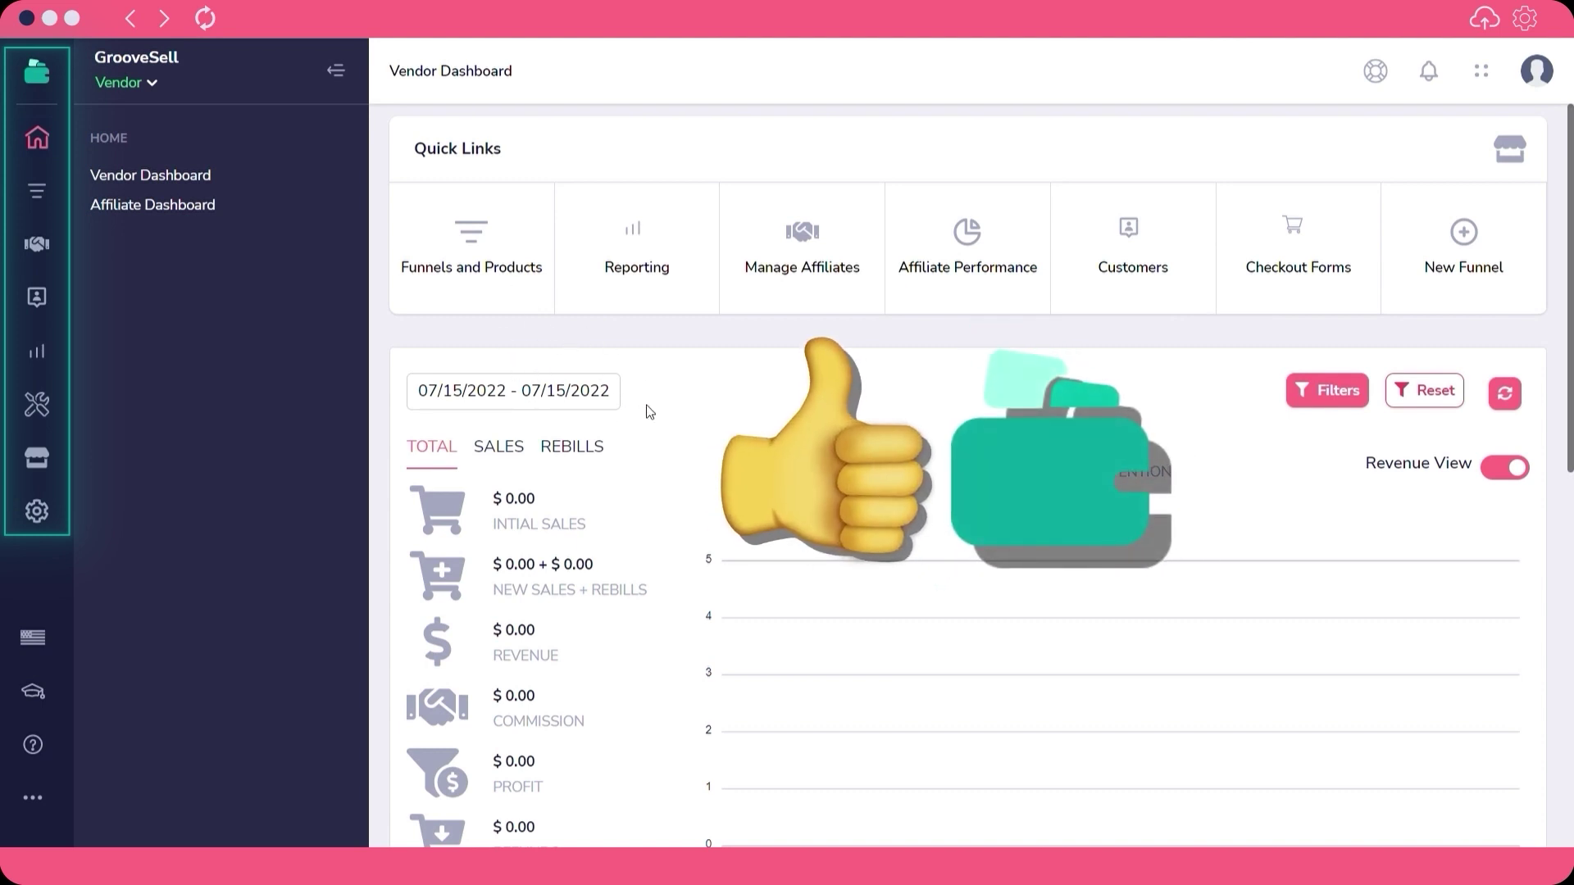
{"action": "left_click", "coordinate": [331, 71]}
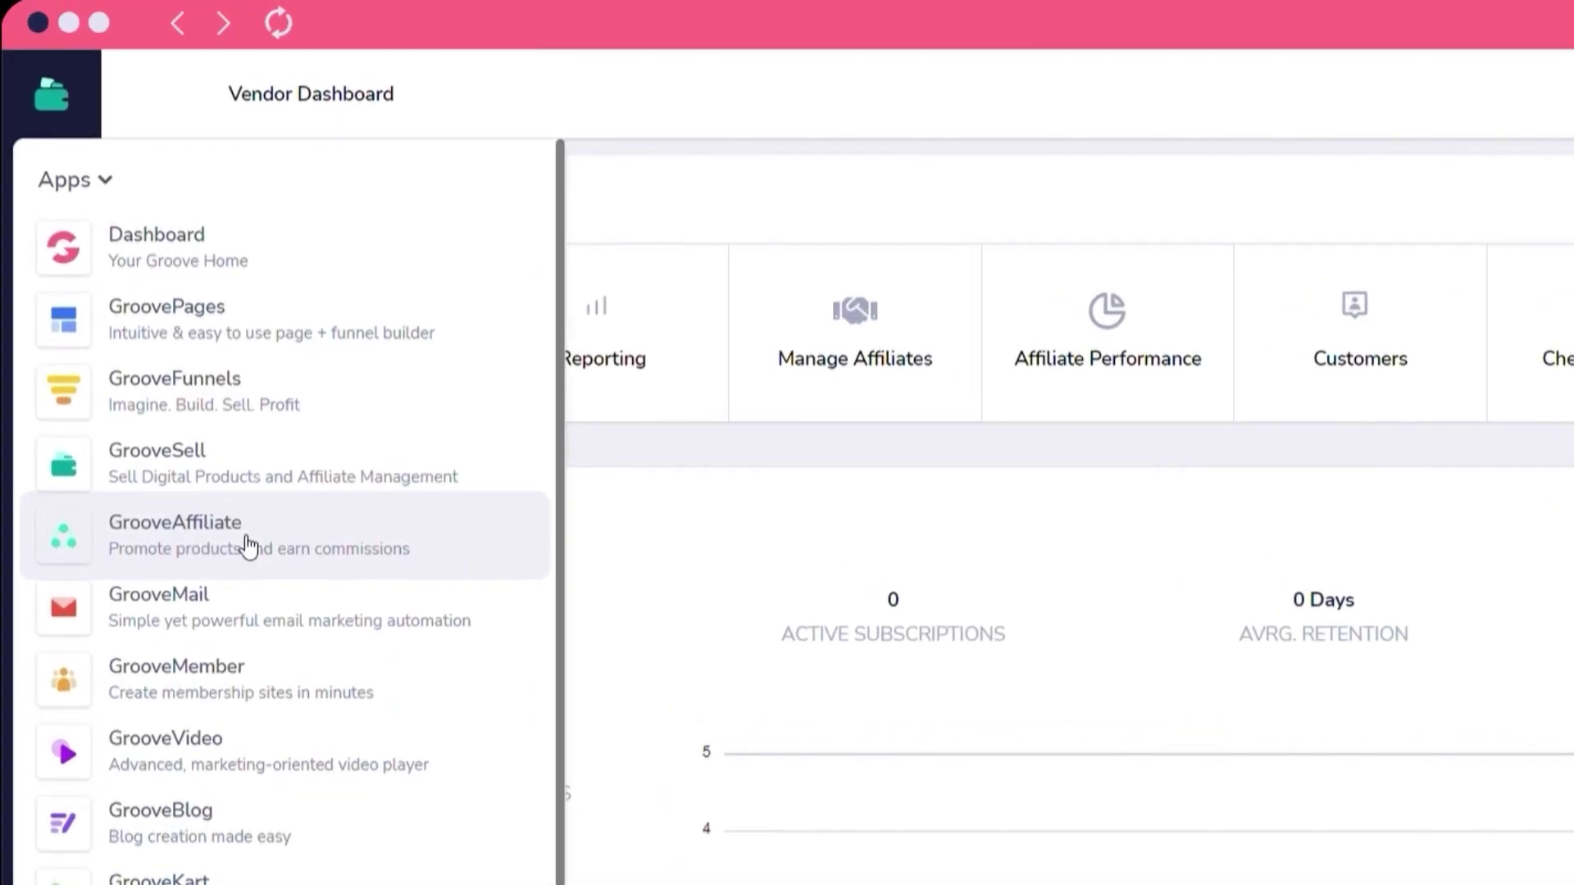
View the GrooveAffiliate dashboard and switch from there to GrooveMail
{"action": "left_click", "coordinate": [248, 547]}
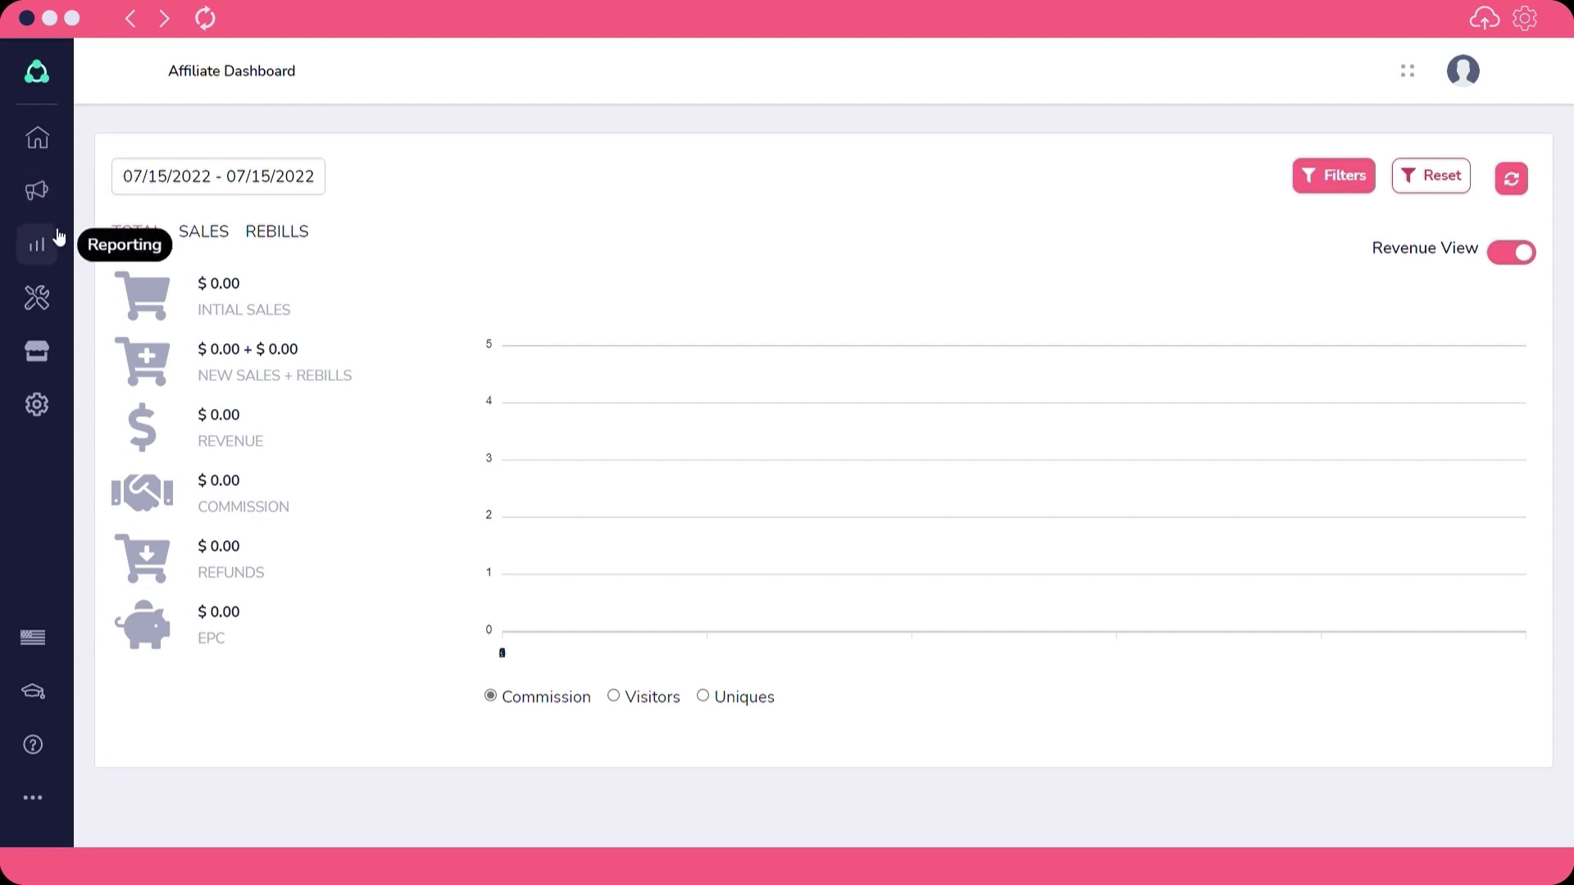
{"action": "left_click", "coordinate": [36, 71]}
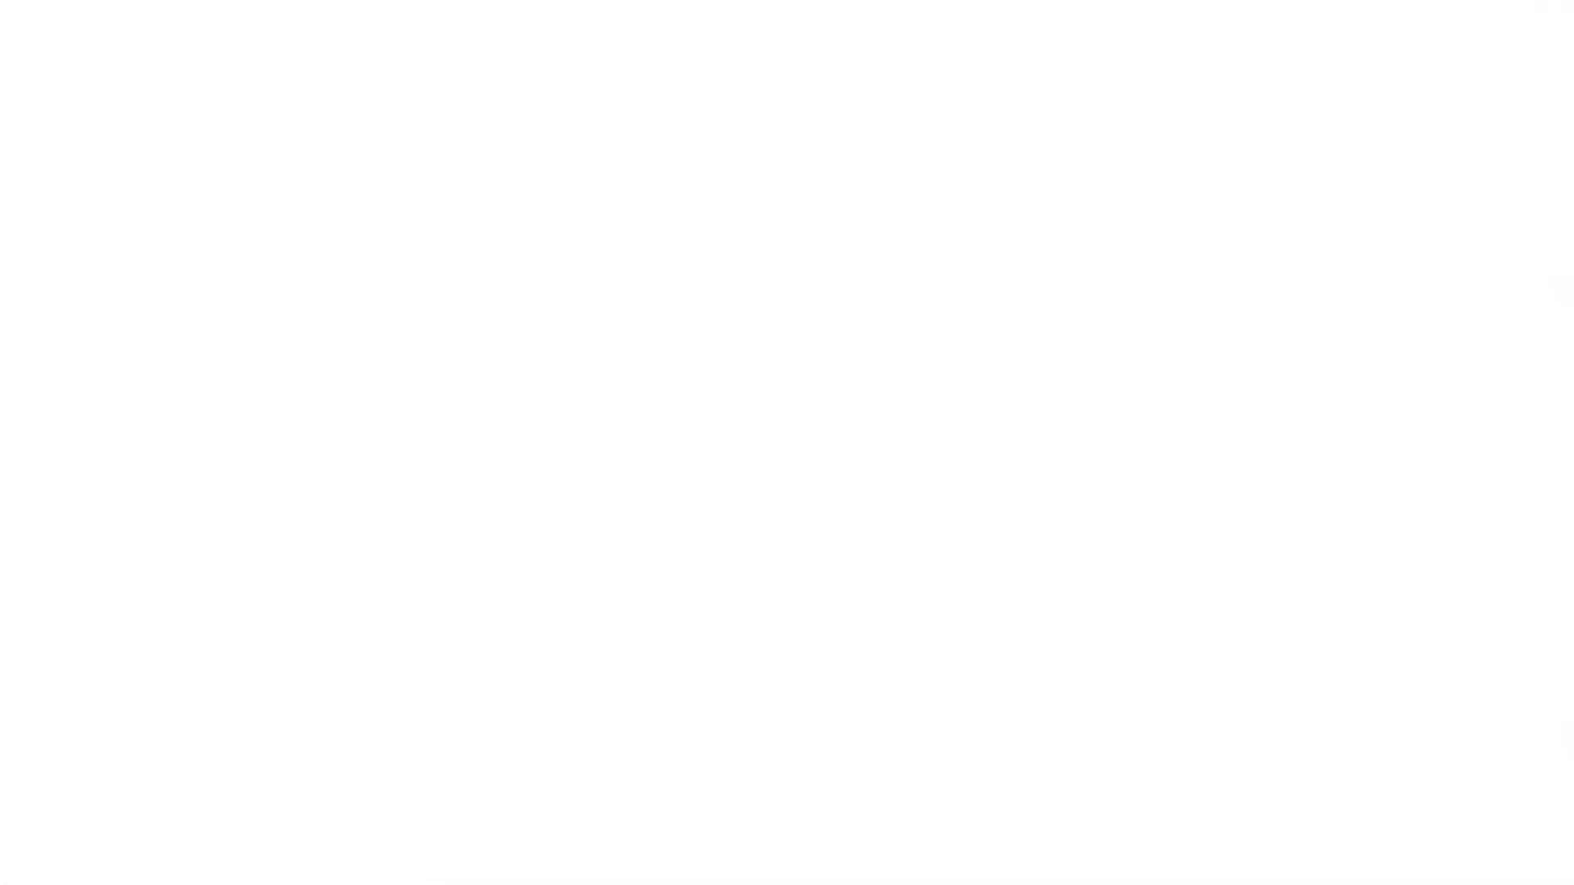
{"action": "left_click", "coordinate": [191, 450]}
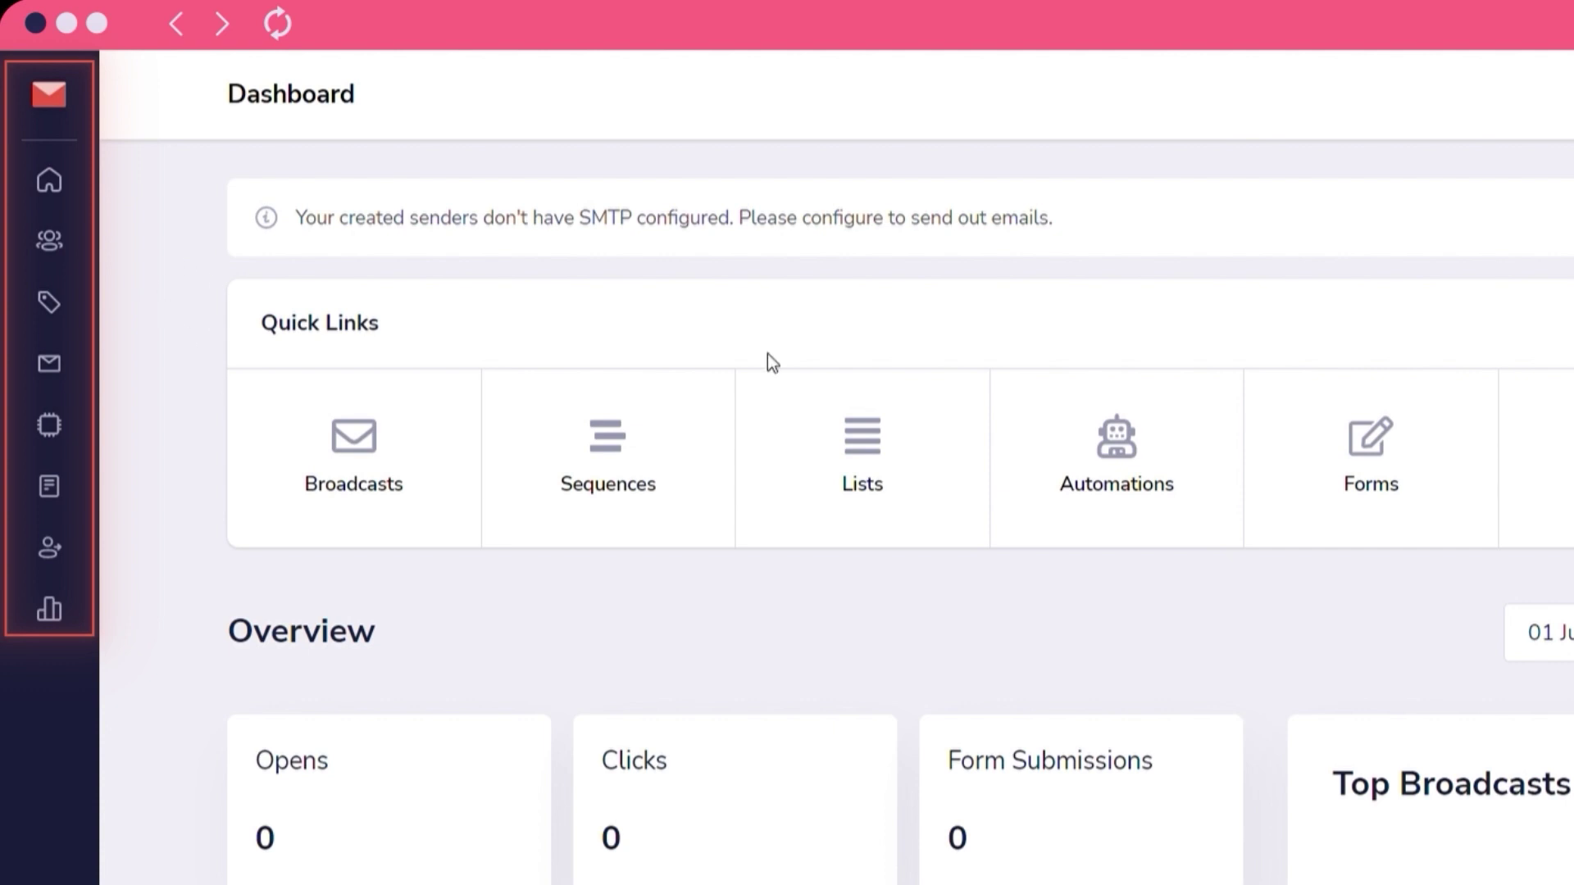
Examine GrooveMail's dashboard overview and visit Automations from its quick links
{"action": "scroll", "coordinate": [910, 343], "scroll_direction": "down", "scroll_amount": 5}
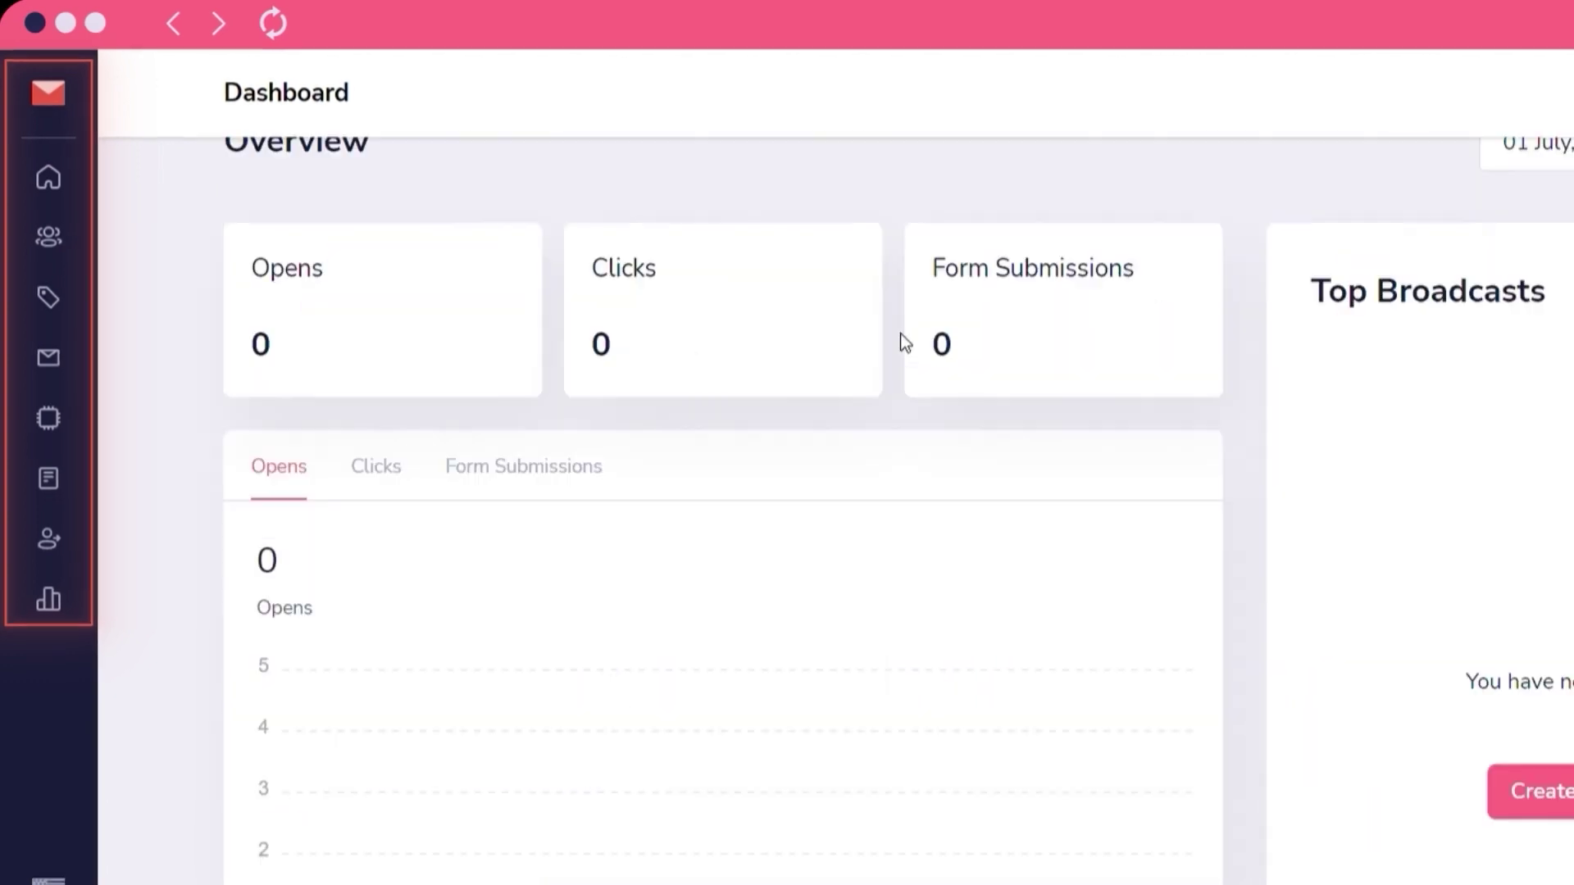
{"action": "scroll", "coordinate": [905, 342], "scroll_direction": "up", "scroll_amount": 5}
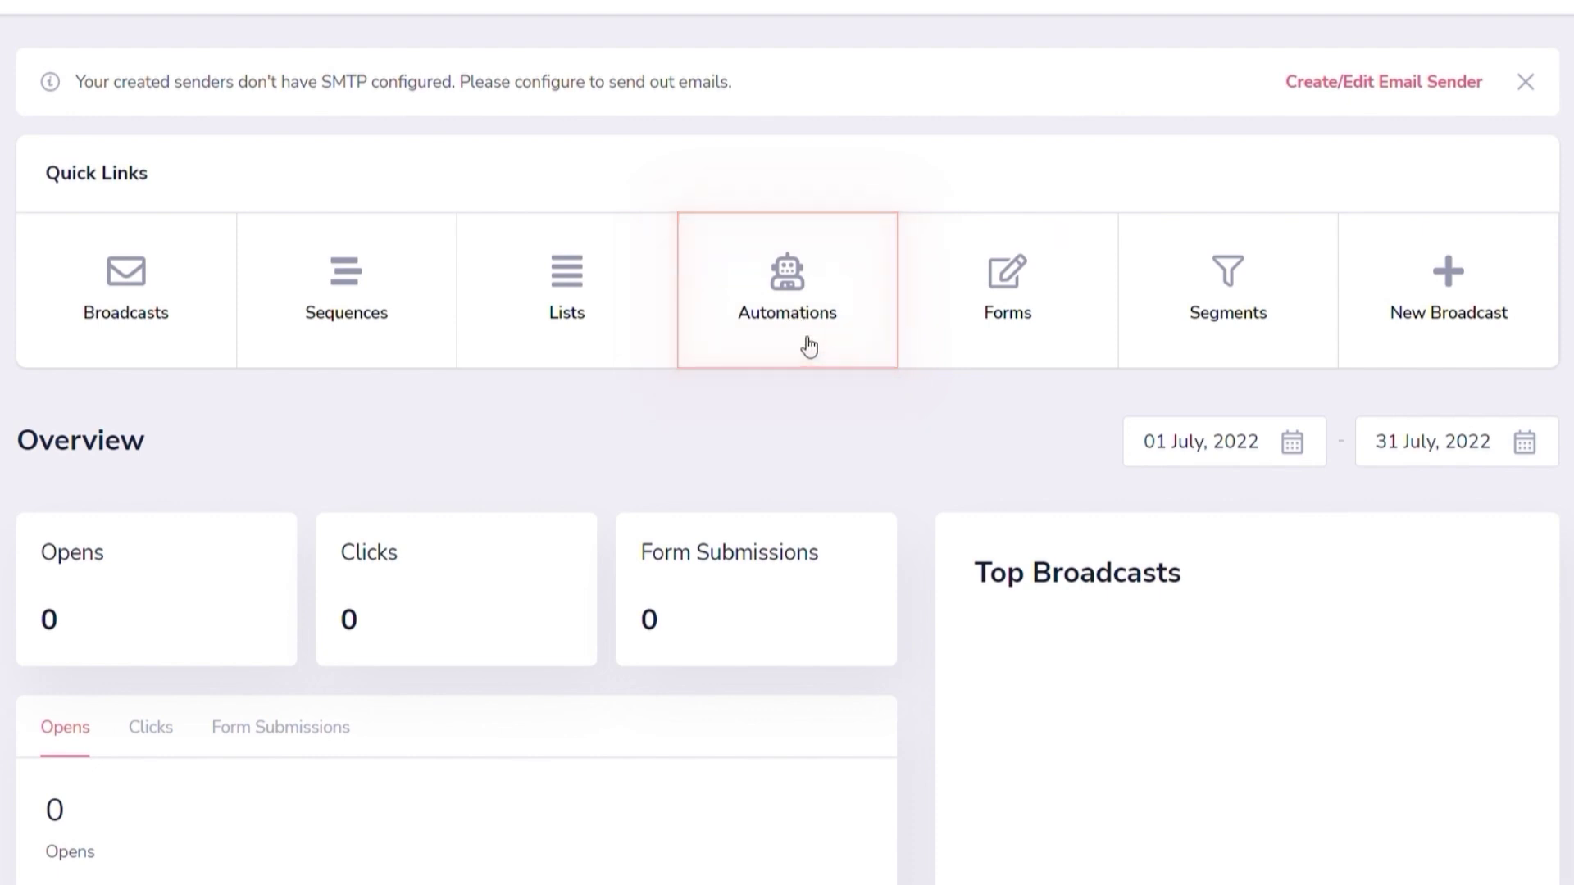
{"action": "left_click", "coordinate": [808, 346]}
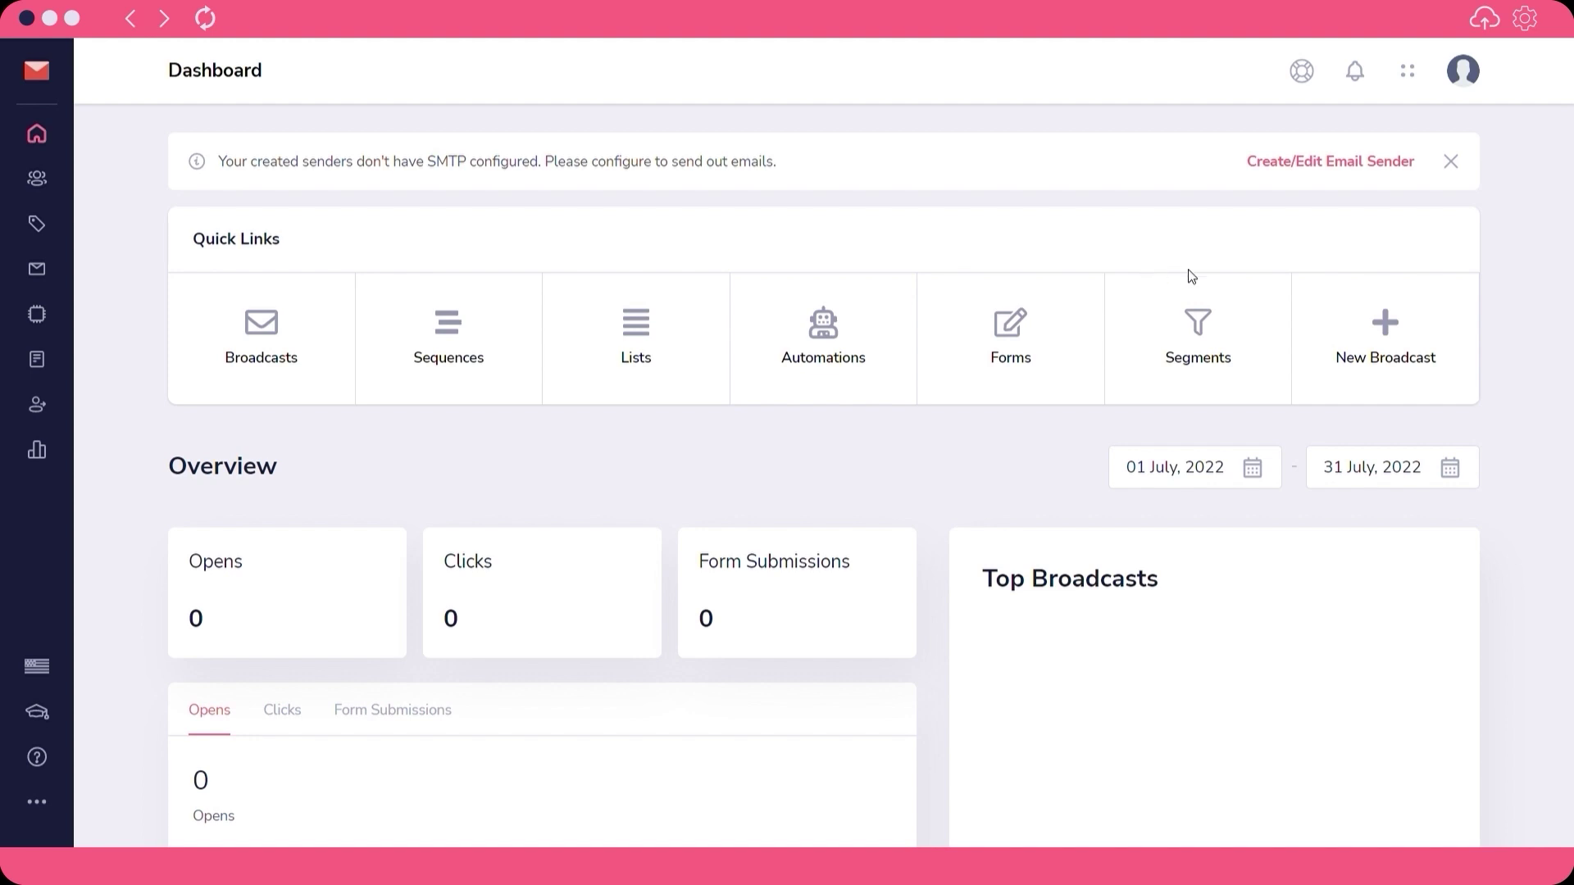
{"action": "scroll", "coordinate": [1115, 430], "scroll_direction": "down", "scroll_amount": 2}
{"action": "scroll", "coordinate": [1059, 392], "scroll_direction": "down", "scroll_amount": 3}
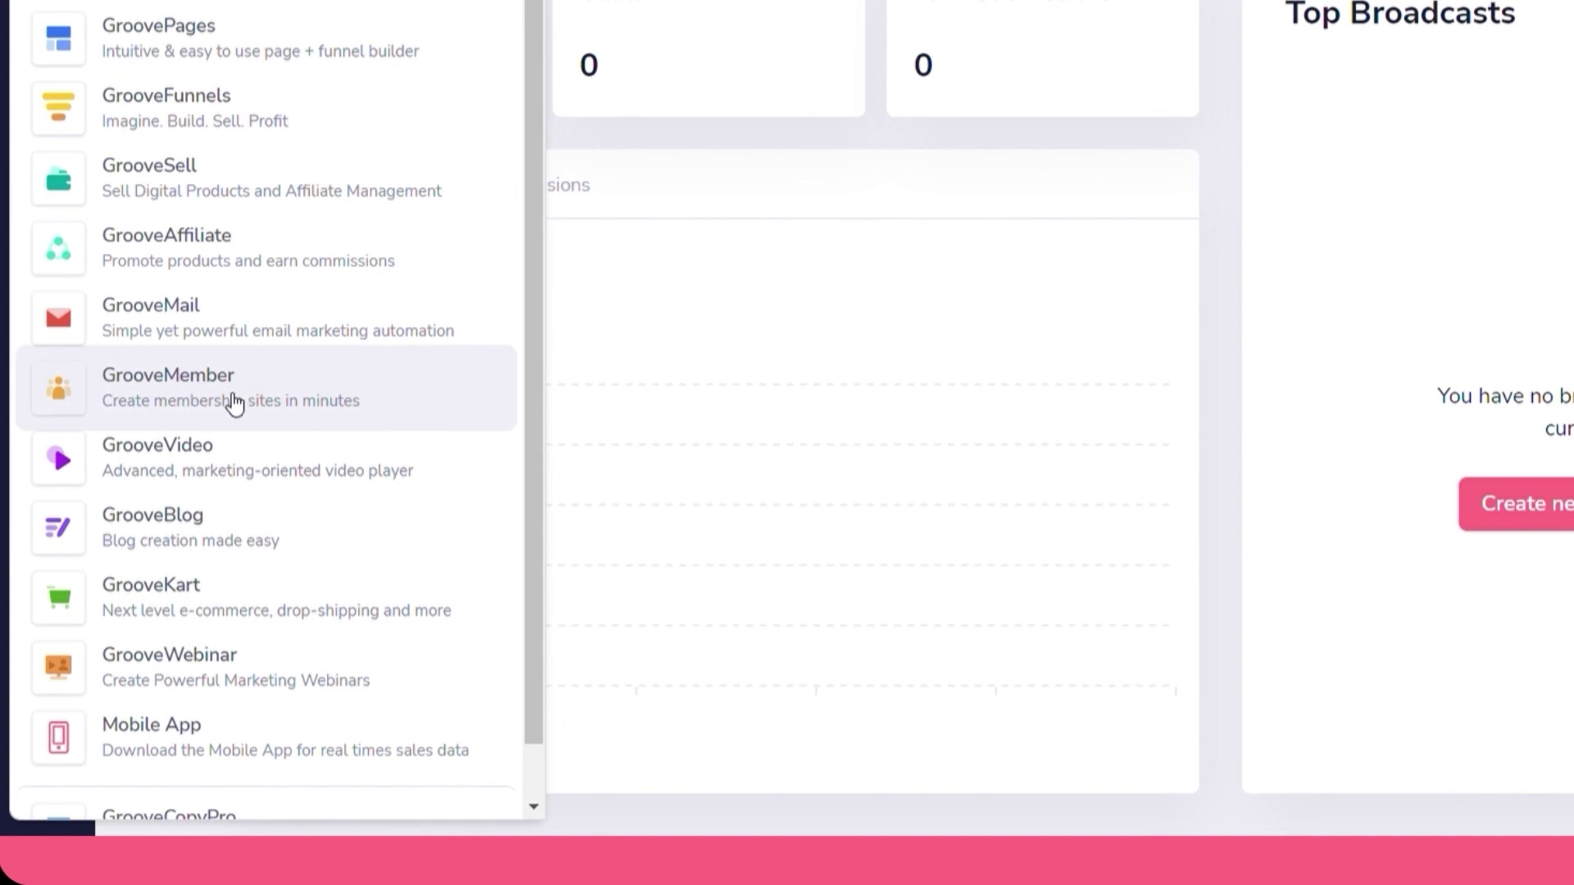
Open GrooveMember, and view the plays and visitors charts on the GrooveVideo dashboard
{"action": "left_click", "coordinate": [193, 357]}
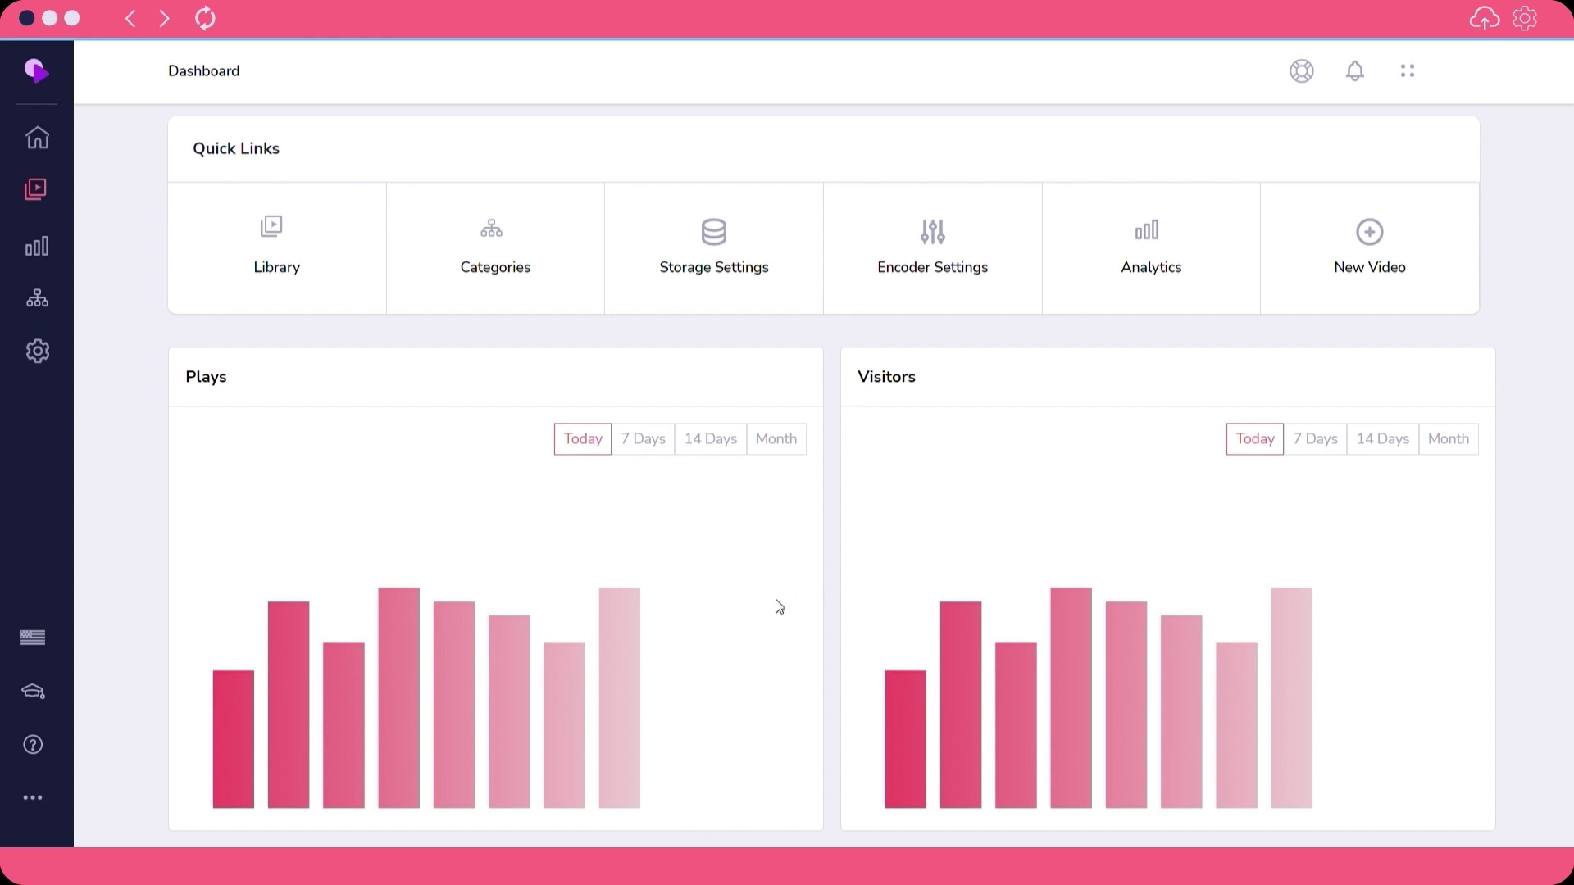
{"action": "scroll", "coordinate": [886, 297], "scroll_direction": "down", "scroll_amount": 1}
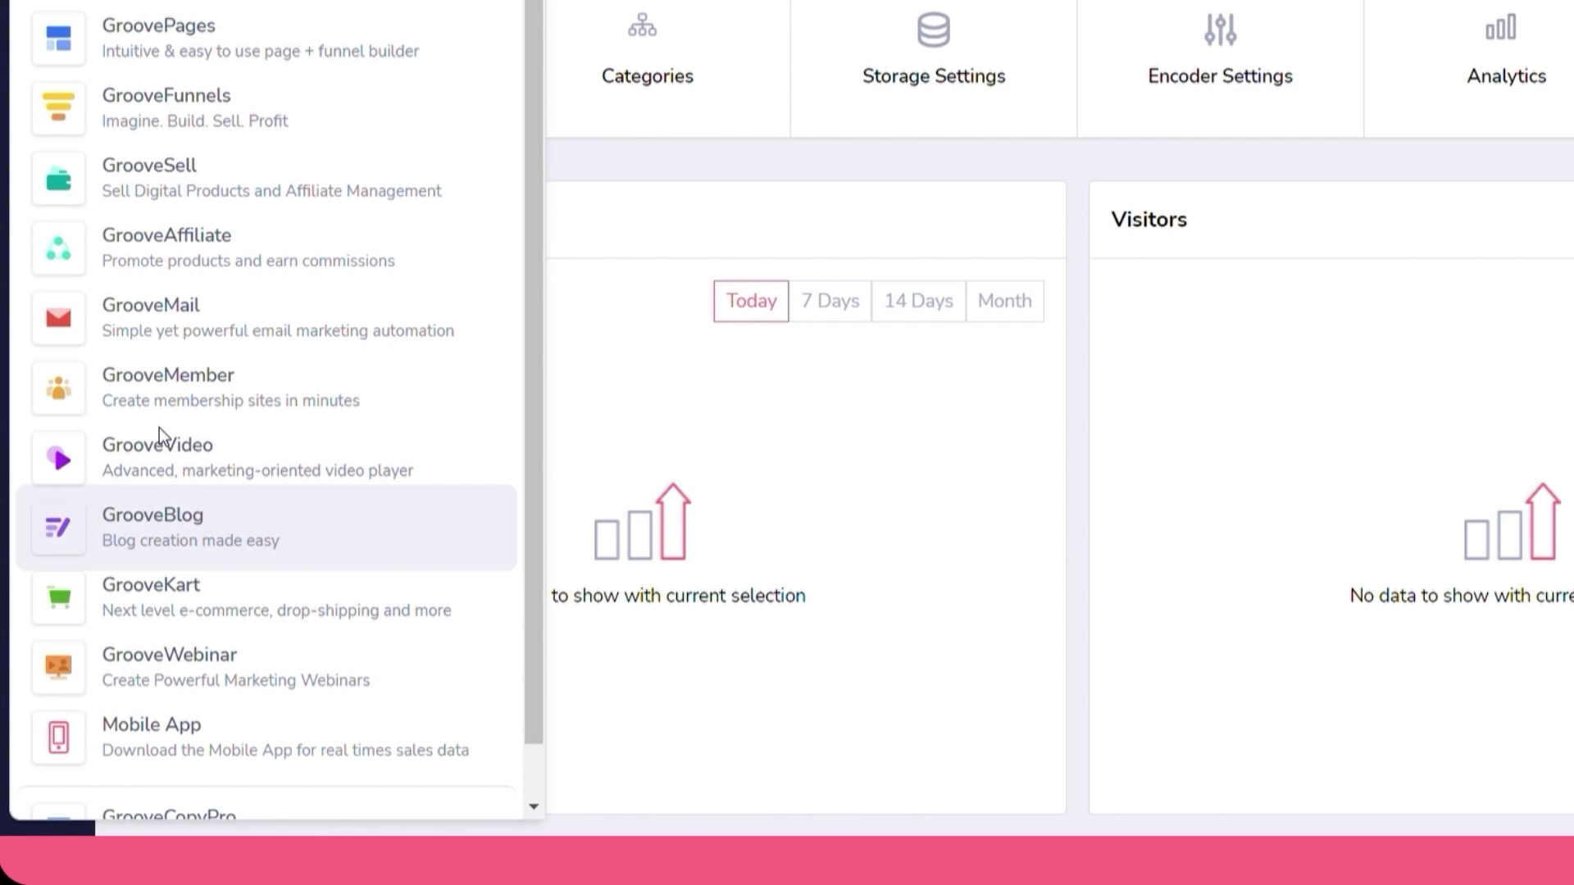
Switch to GrooveBlog and open the blog named My Travel Blog
{"action": "left_click", "coordinate": [275, 492]}
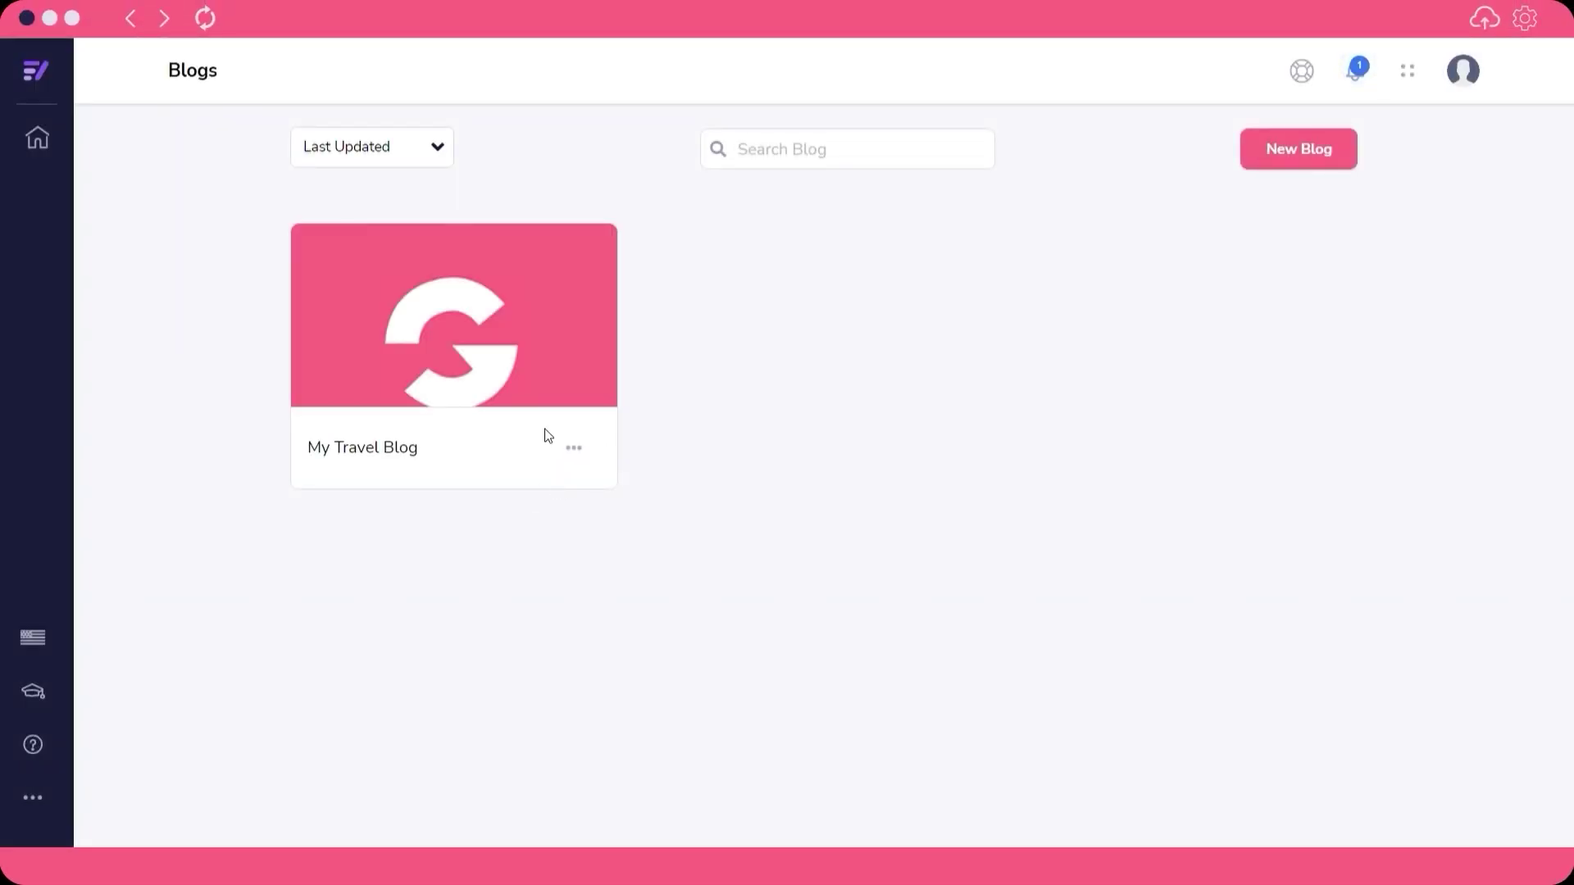
{"action": "mouse_move", "coordinate": [388, 289]}
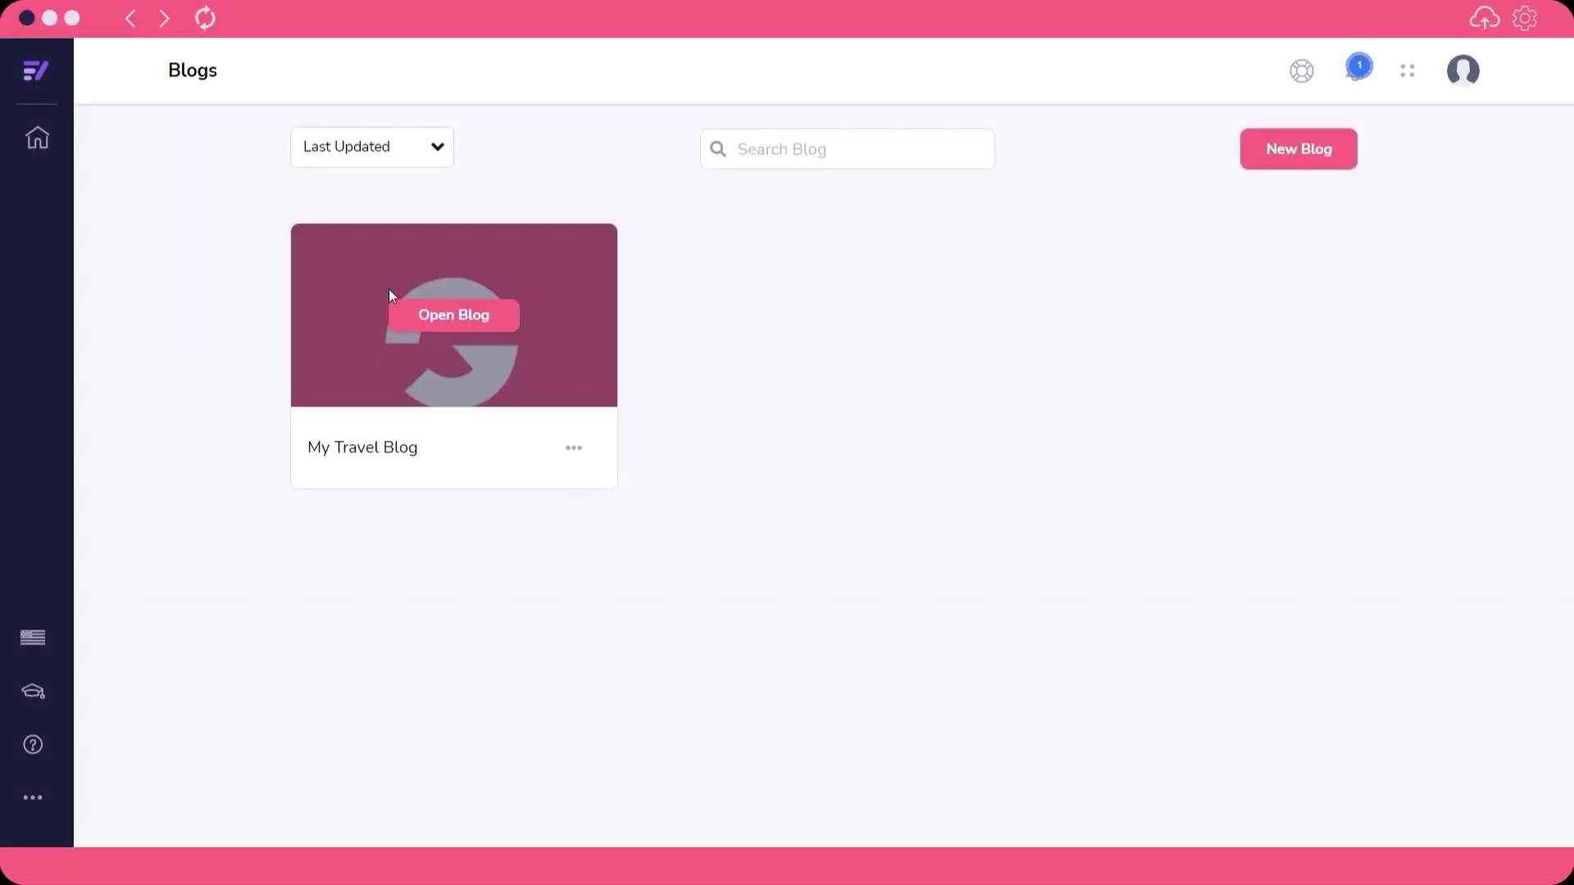
{"action": "left_click", "coordinate": [466, 323]}
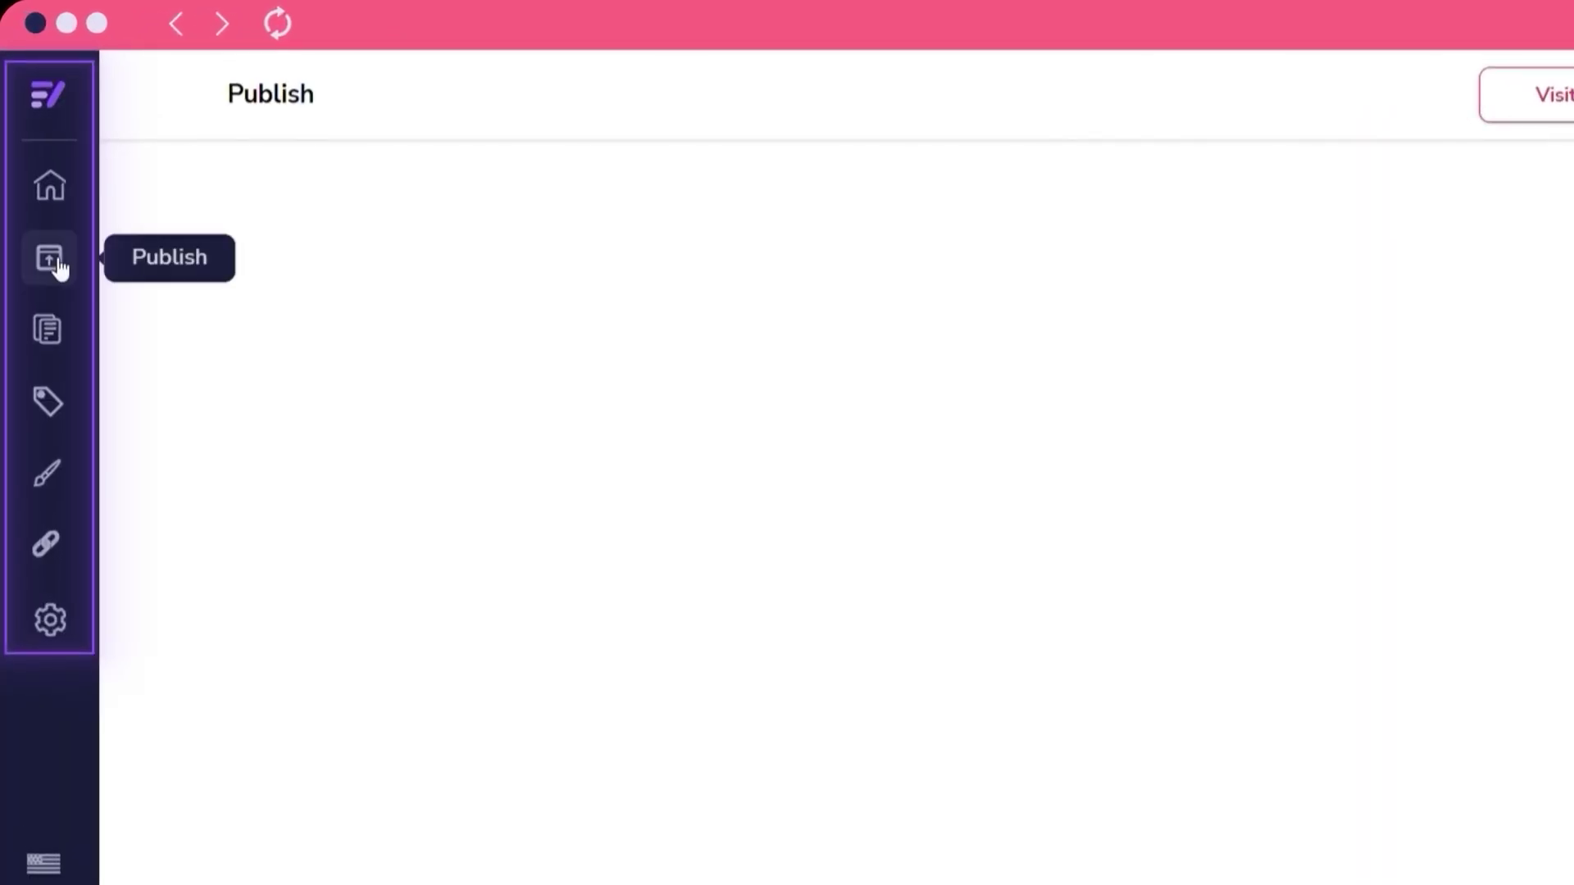
View the Posts page of My Travel Blog and look over its post cards
{"action": "left_click", "coordinate": [72, 348]}
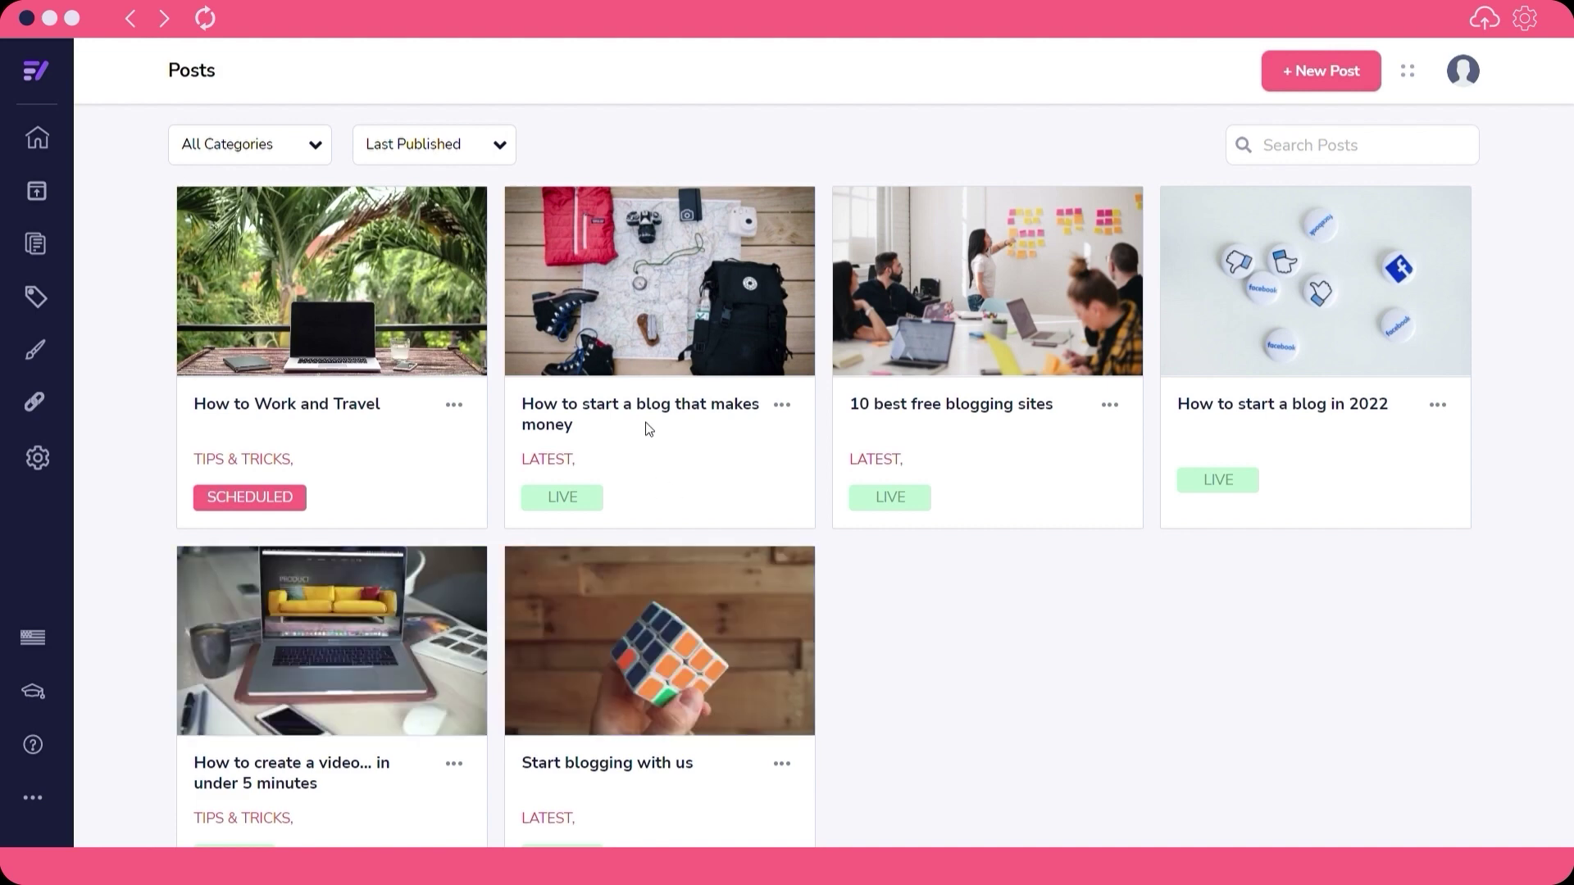
{"action": "scroll", "coordinate": [658, 428], "scroll_direction": "down", "scroll_amount": 1}
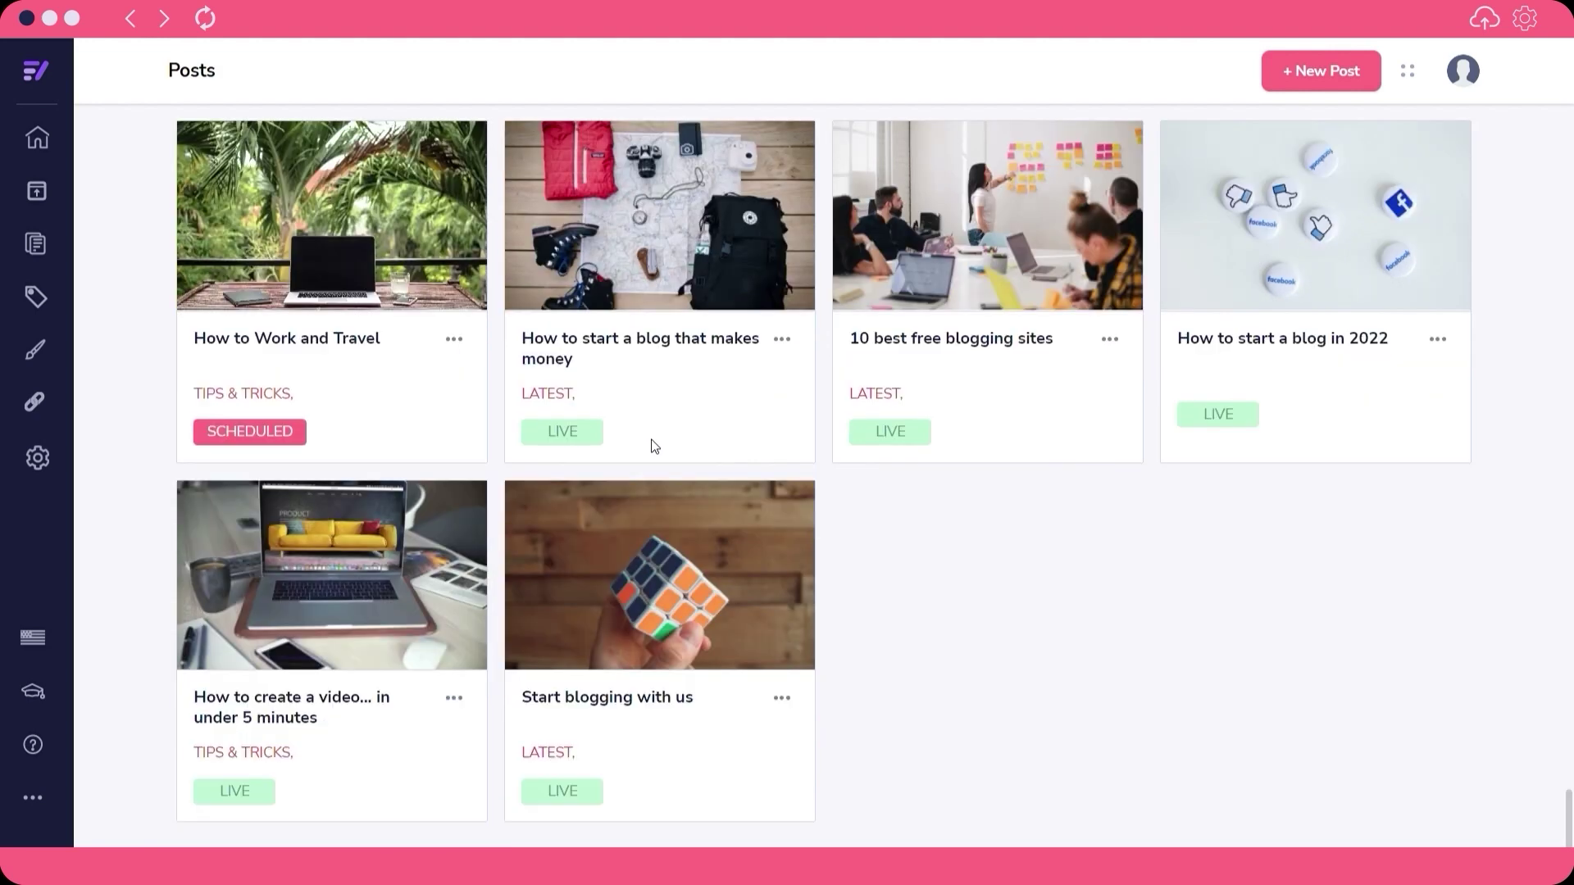
{"action": "scroll", "coordinate": [654, 446], "scroll_direction": "up", "scroll_amount": 1}
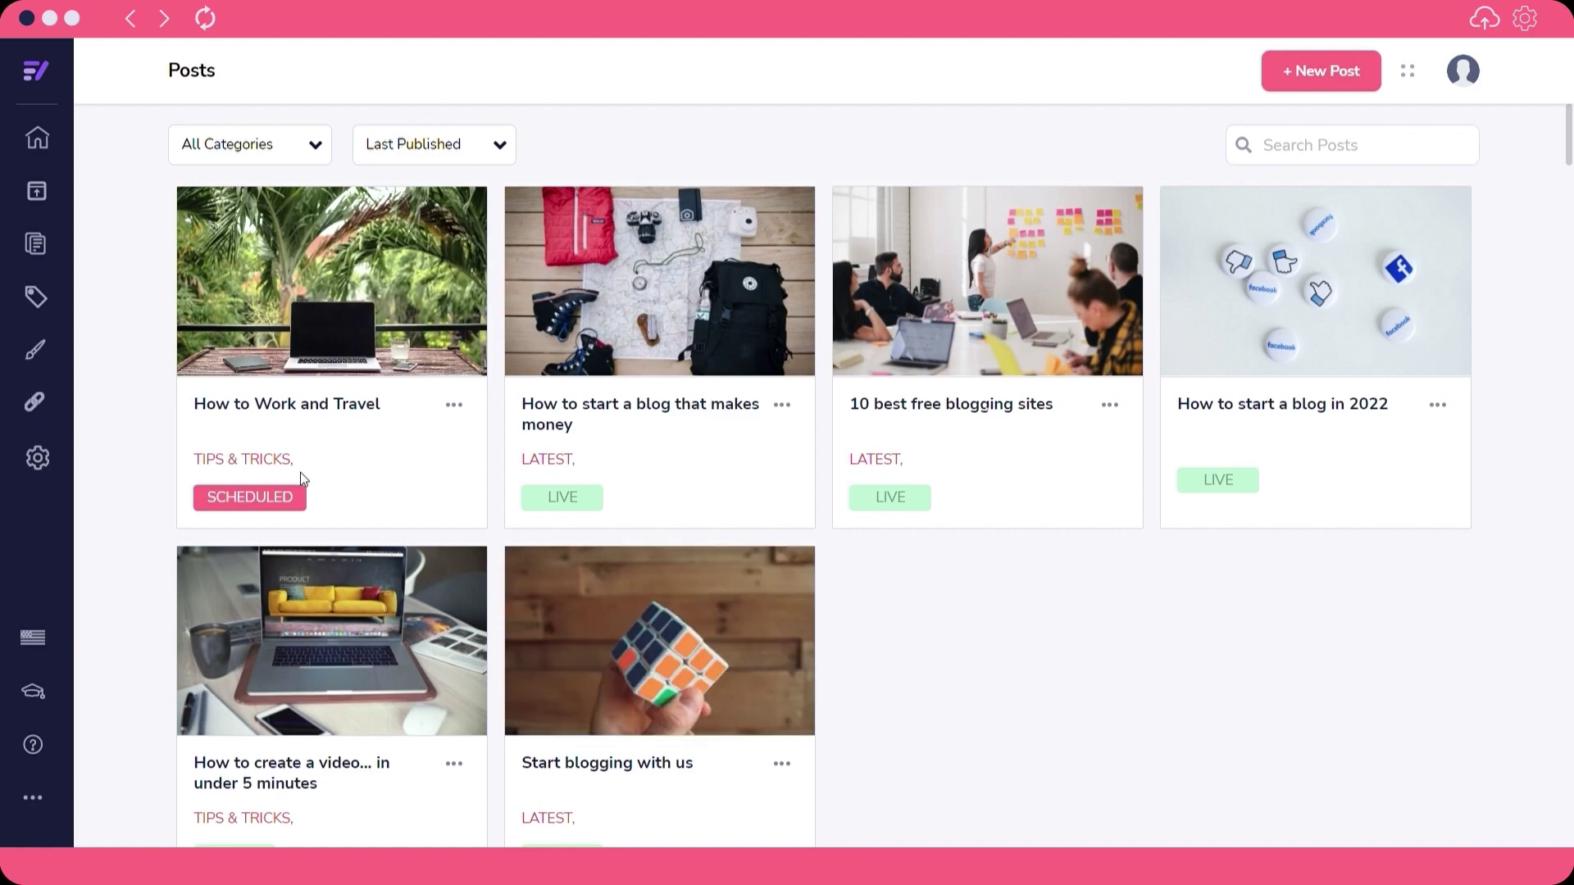
Visit GrooveKart and GrooveWebinar from the list of Groove apps
{"action": "left_click", "coordinate": [39, 72]}
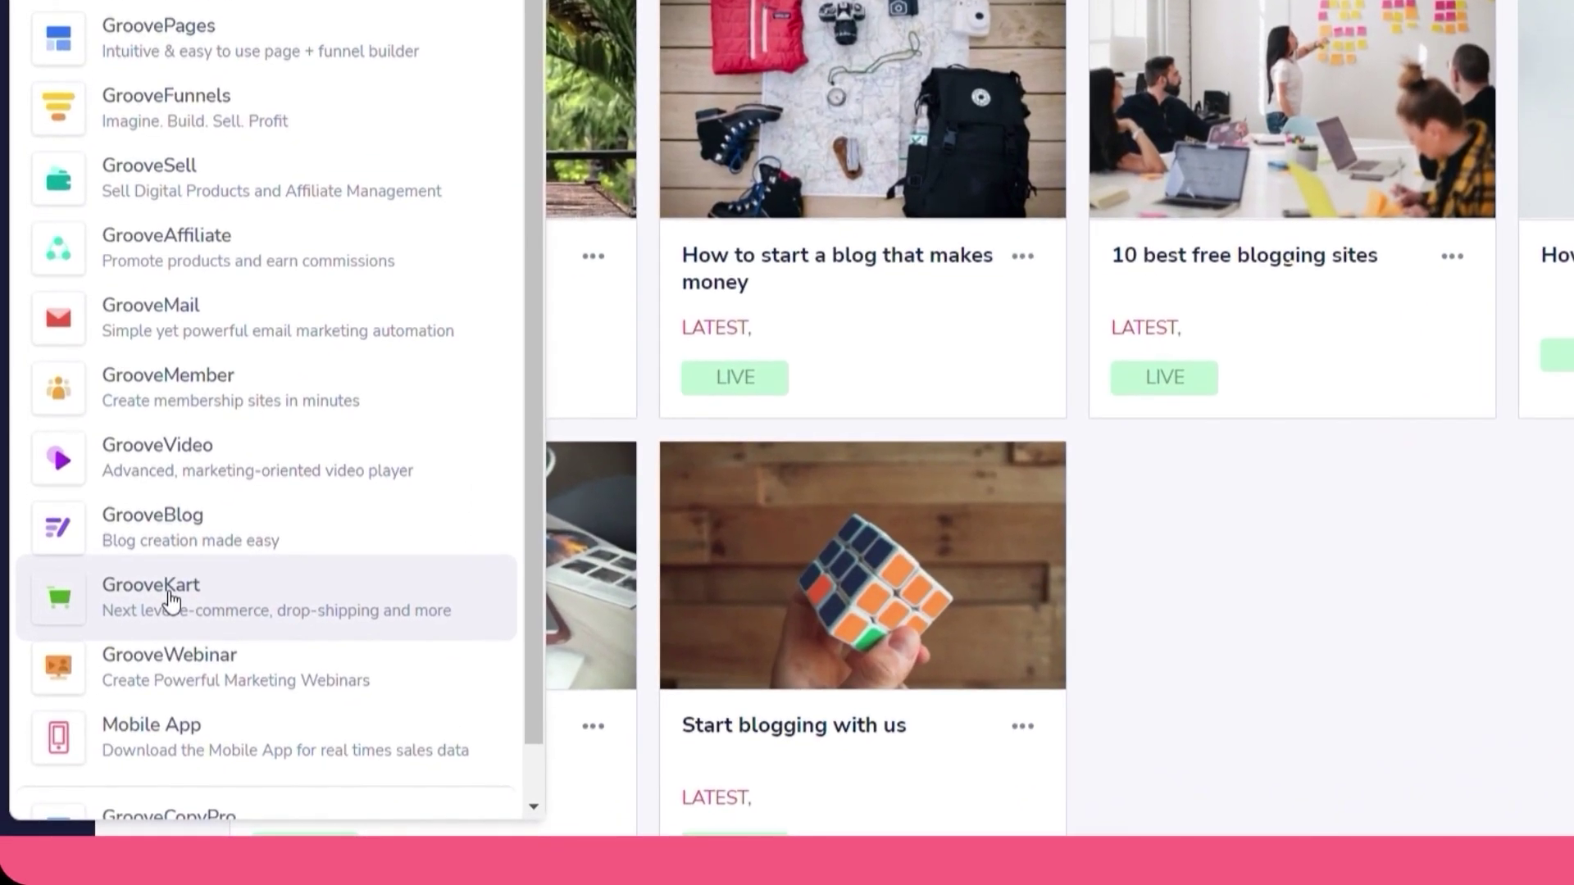
{"action": "left_click", "coordinate": [170, 601]}
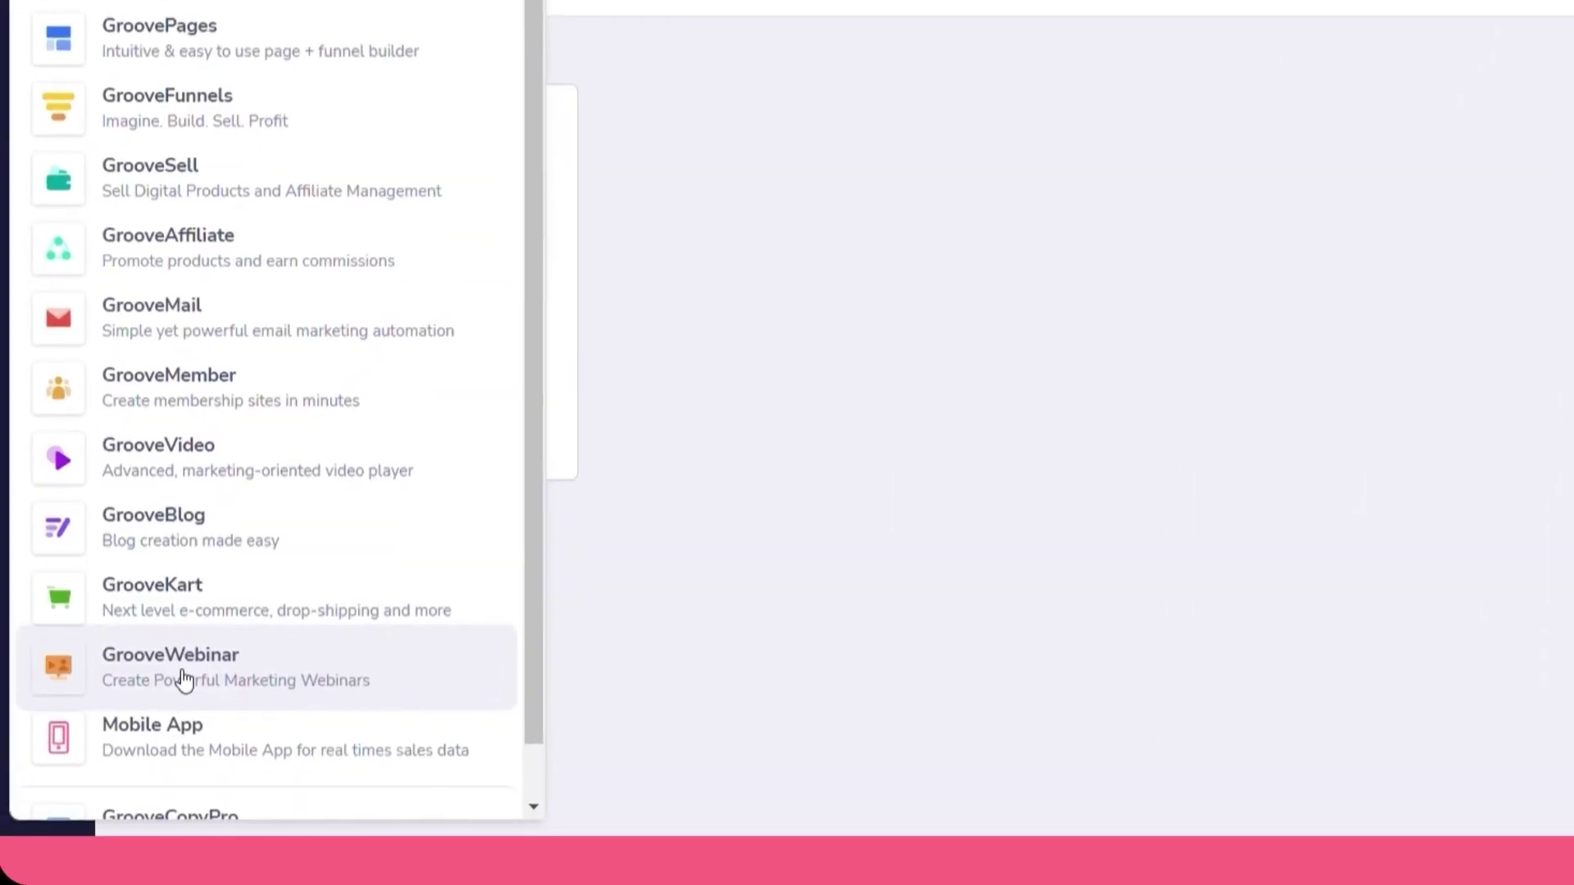
{"action": "left_click", "coordinate": [184, 679]}
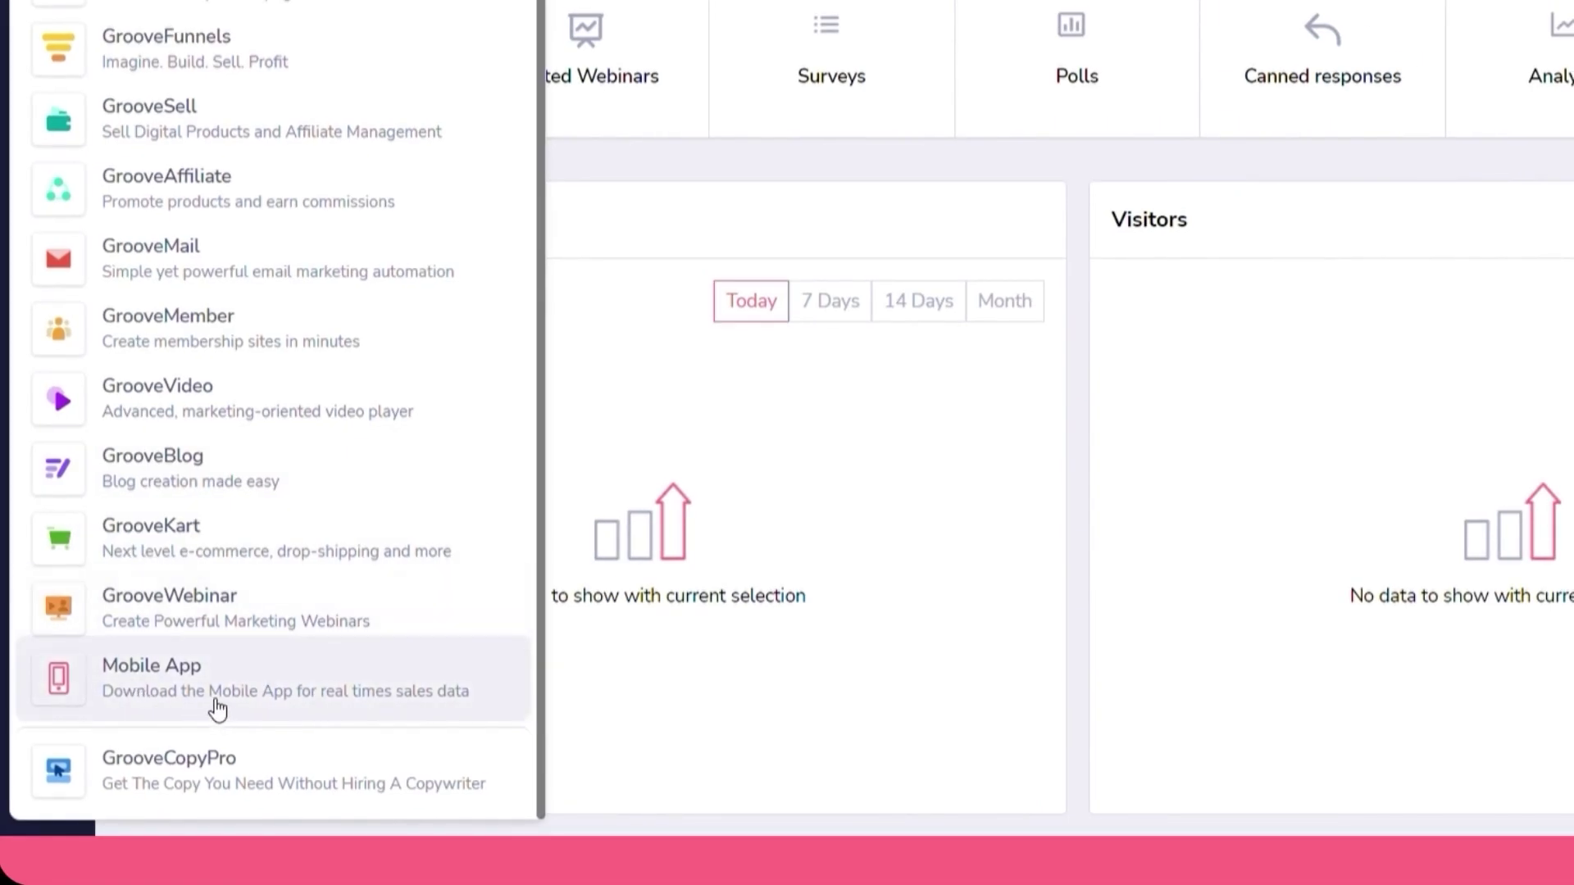
Open the Groove.cm Mobile App help page, expand Apps in its index, and review the introduction and store download links
{"action": "left_click", "coordinate": [217, 709]}
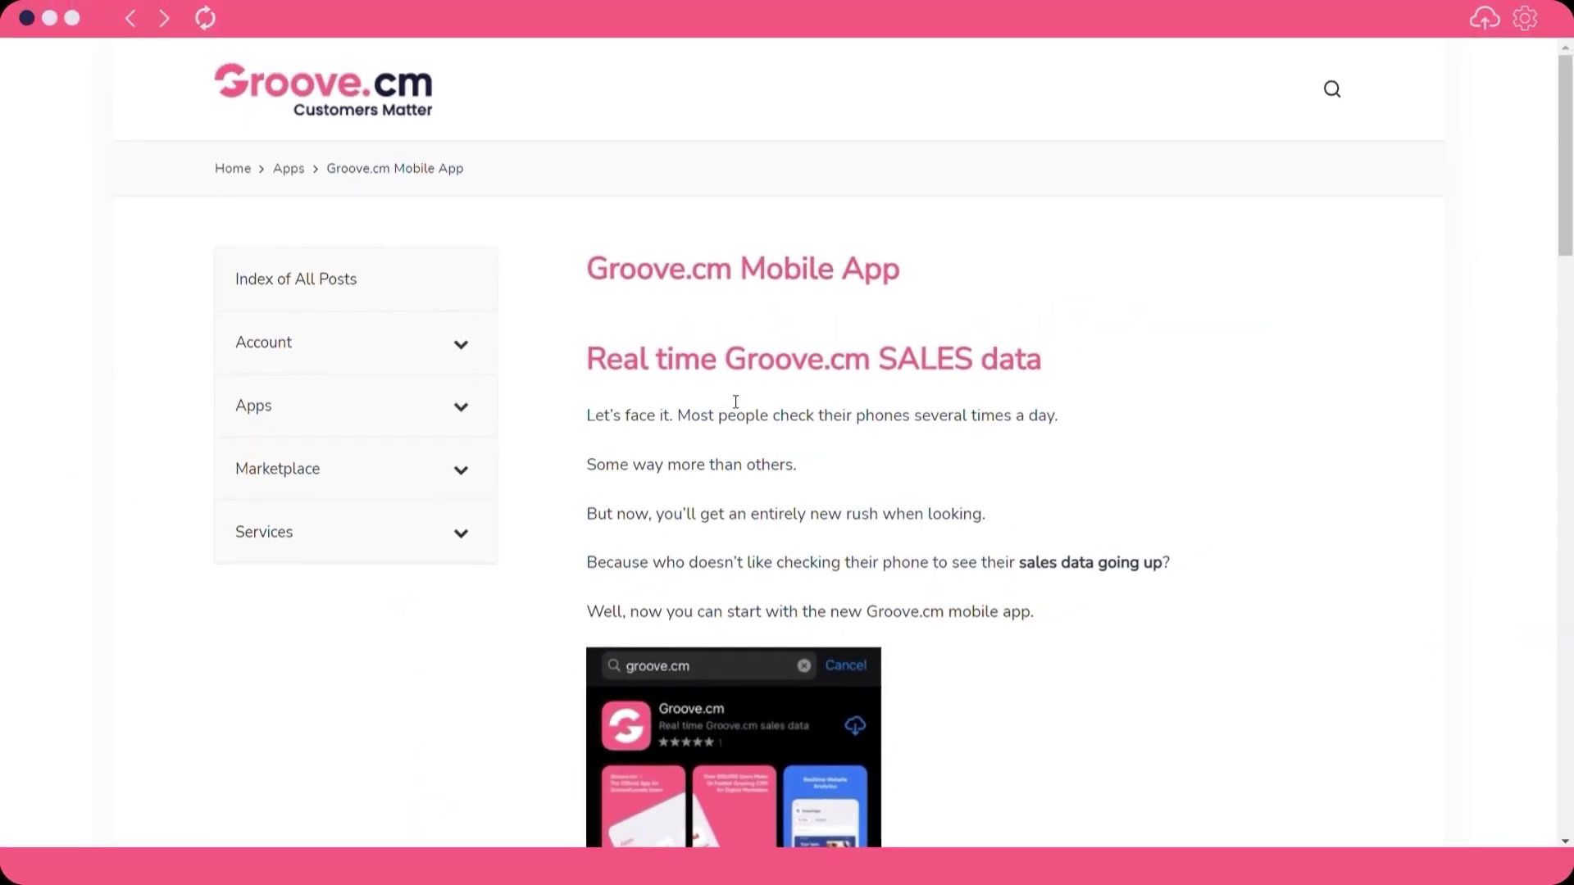
{"action": "left_click", "coordinate": [427, 405]}
{"action": "scroll", "coordinate": [421, 337], "scroll_direction": "down", "scroll_amount": 6}
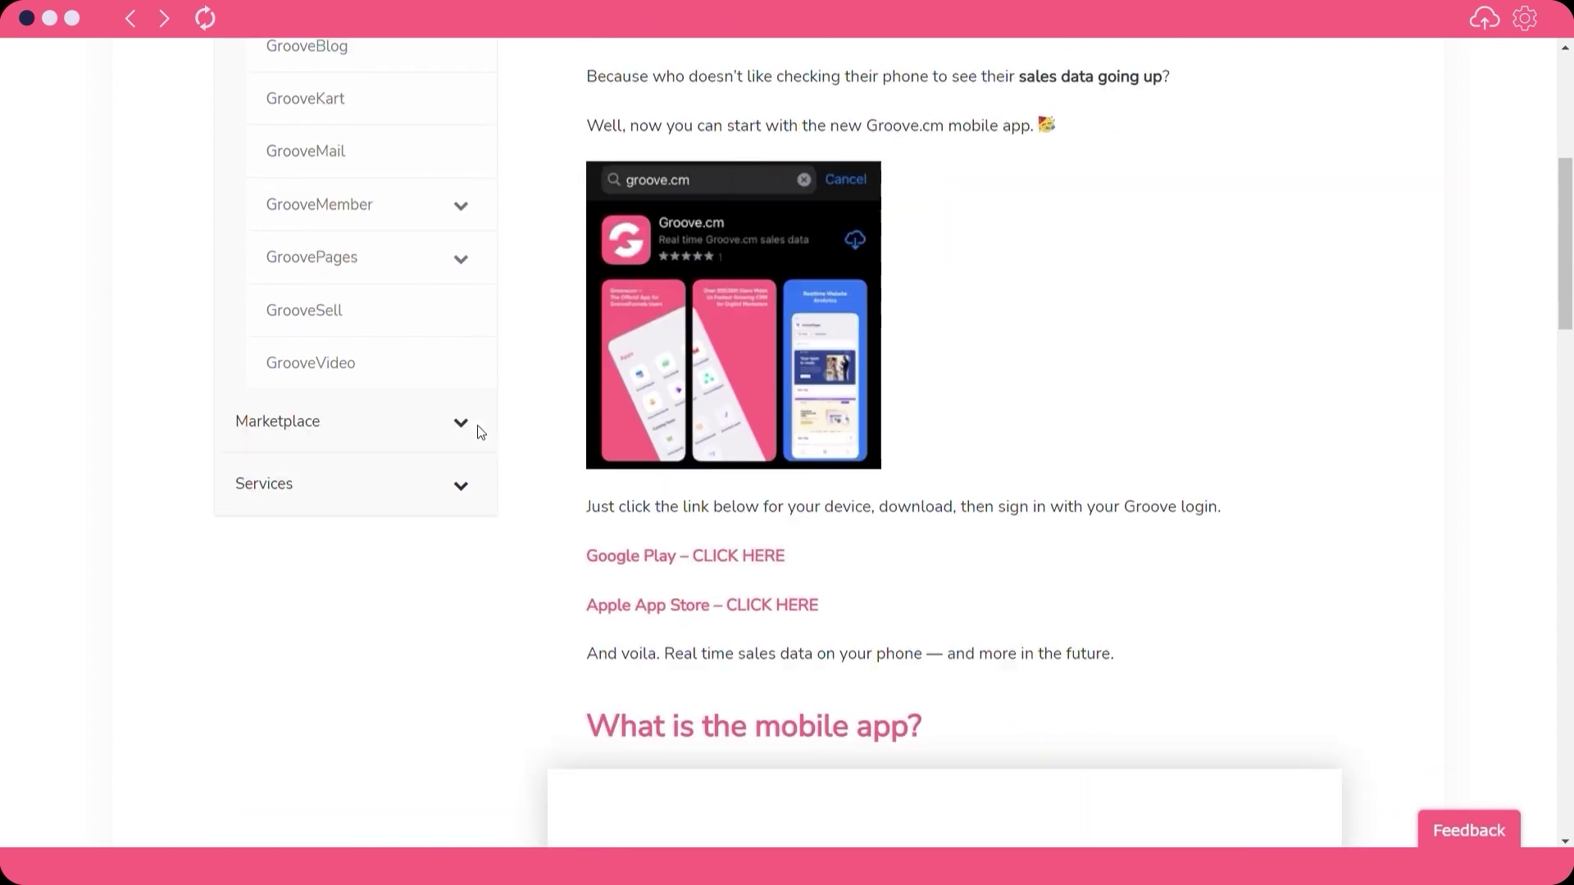
{"action": "scroll", "coordinate": [693, 416], "scroll_direction": "down", "scroll_amount": 4}
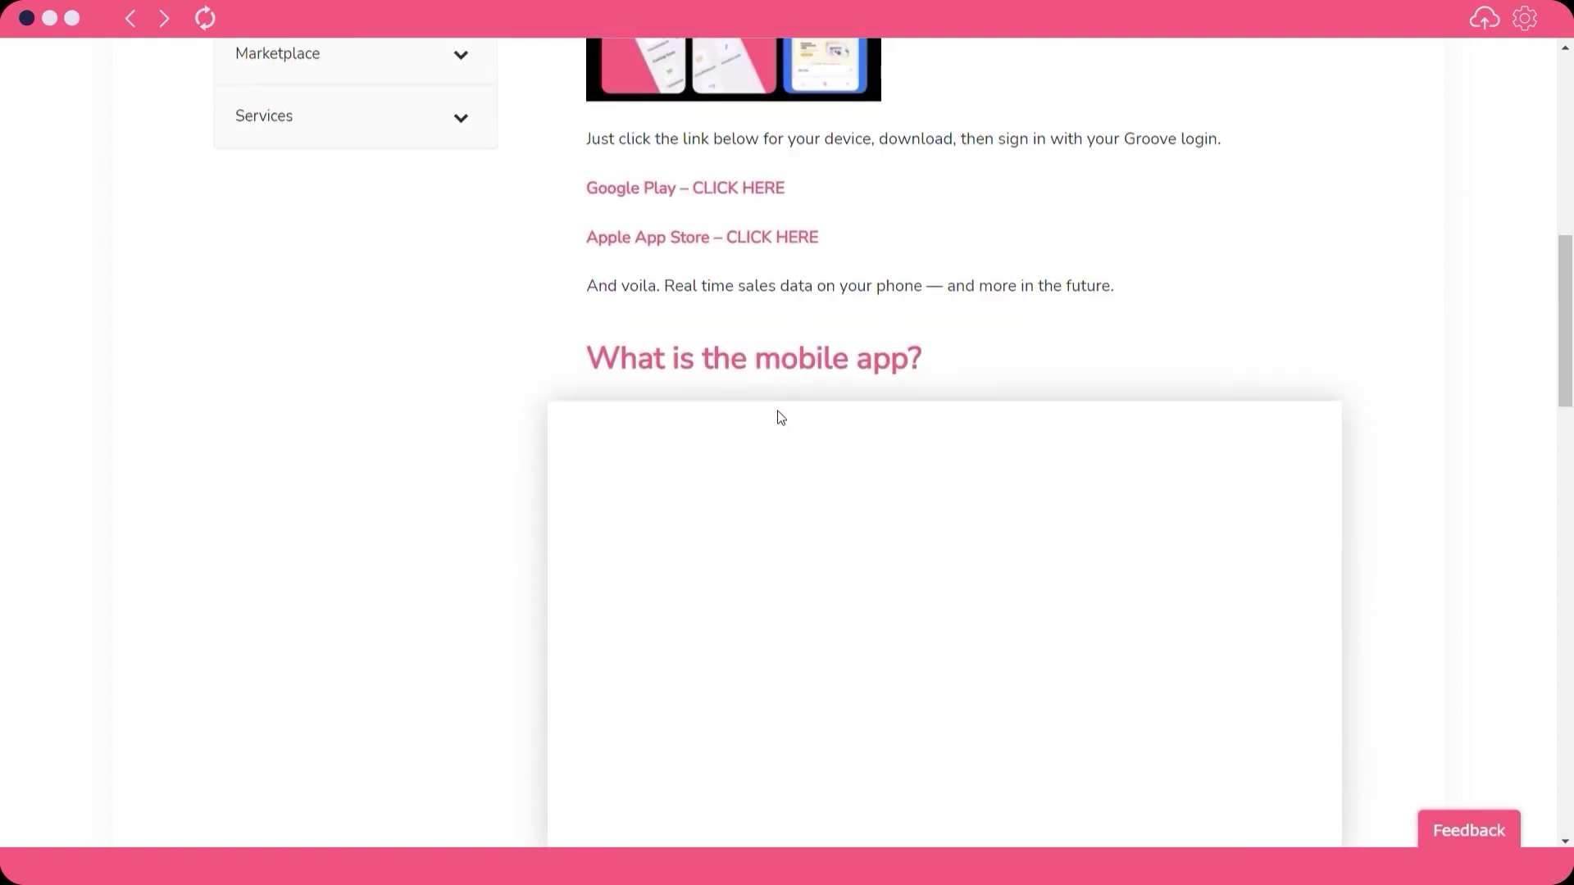
{"action": "scroll", "coordinate": [800, 225], "scroll_direction": "up", "scroll_amount": 10}
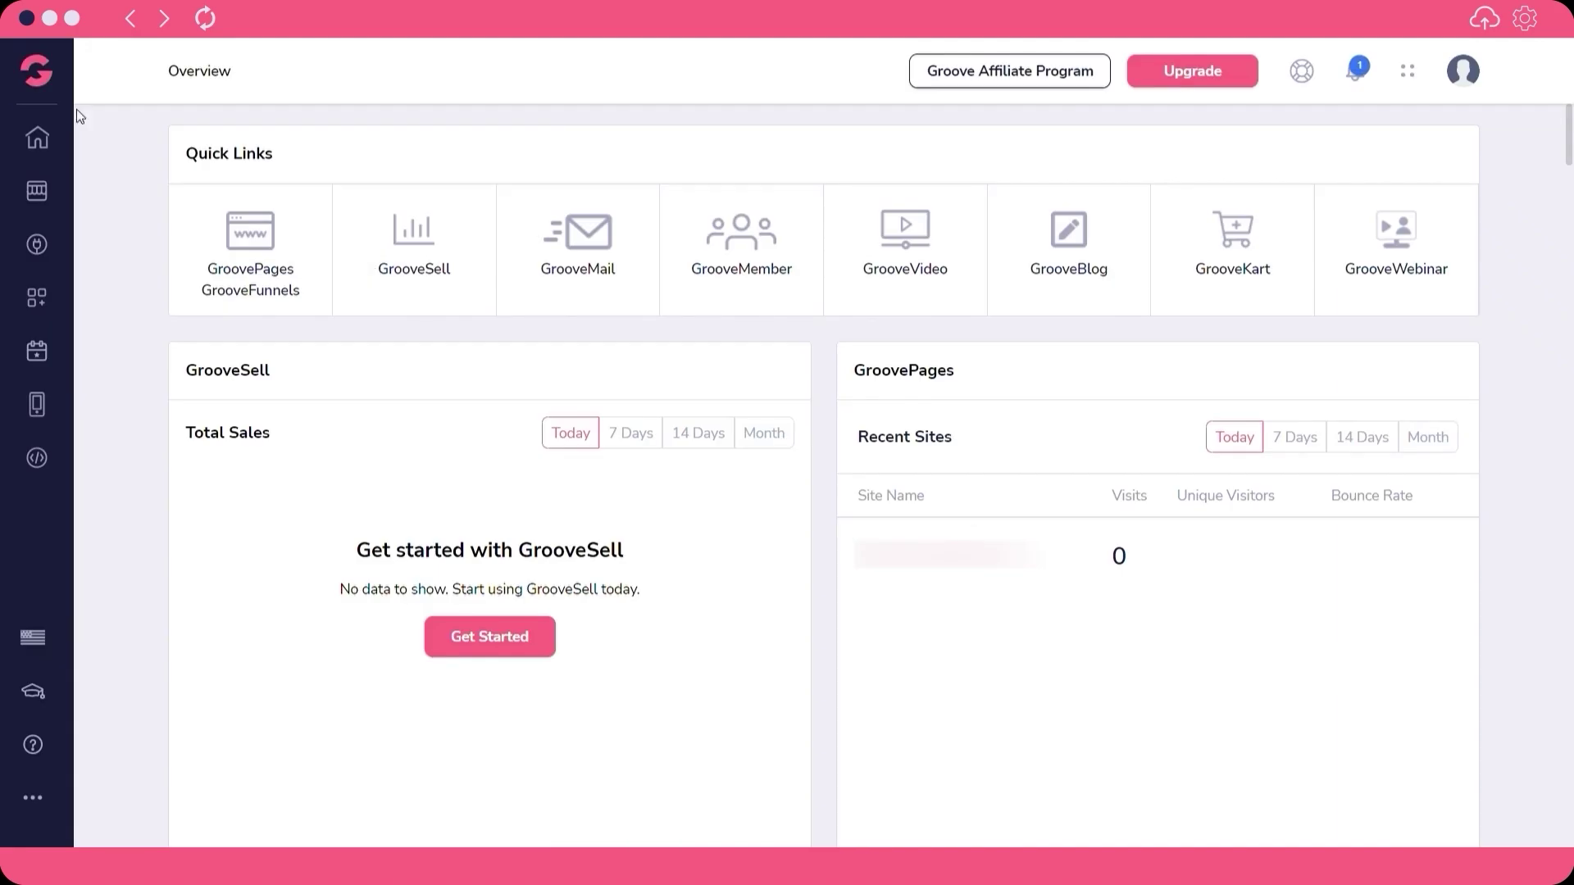
Display the full list of Groove apps from the main dashboard and look through it
{"action": "left_click", "coordinate": [31, 33]}
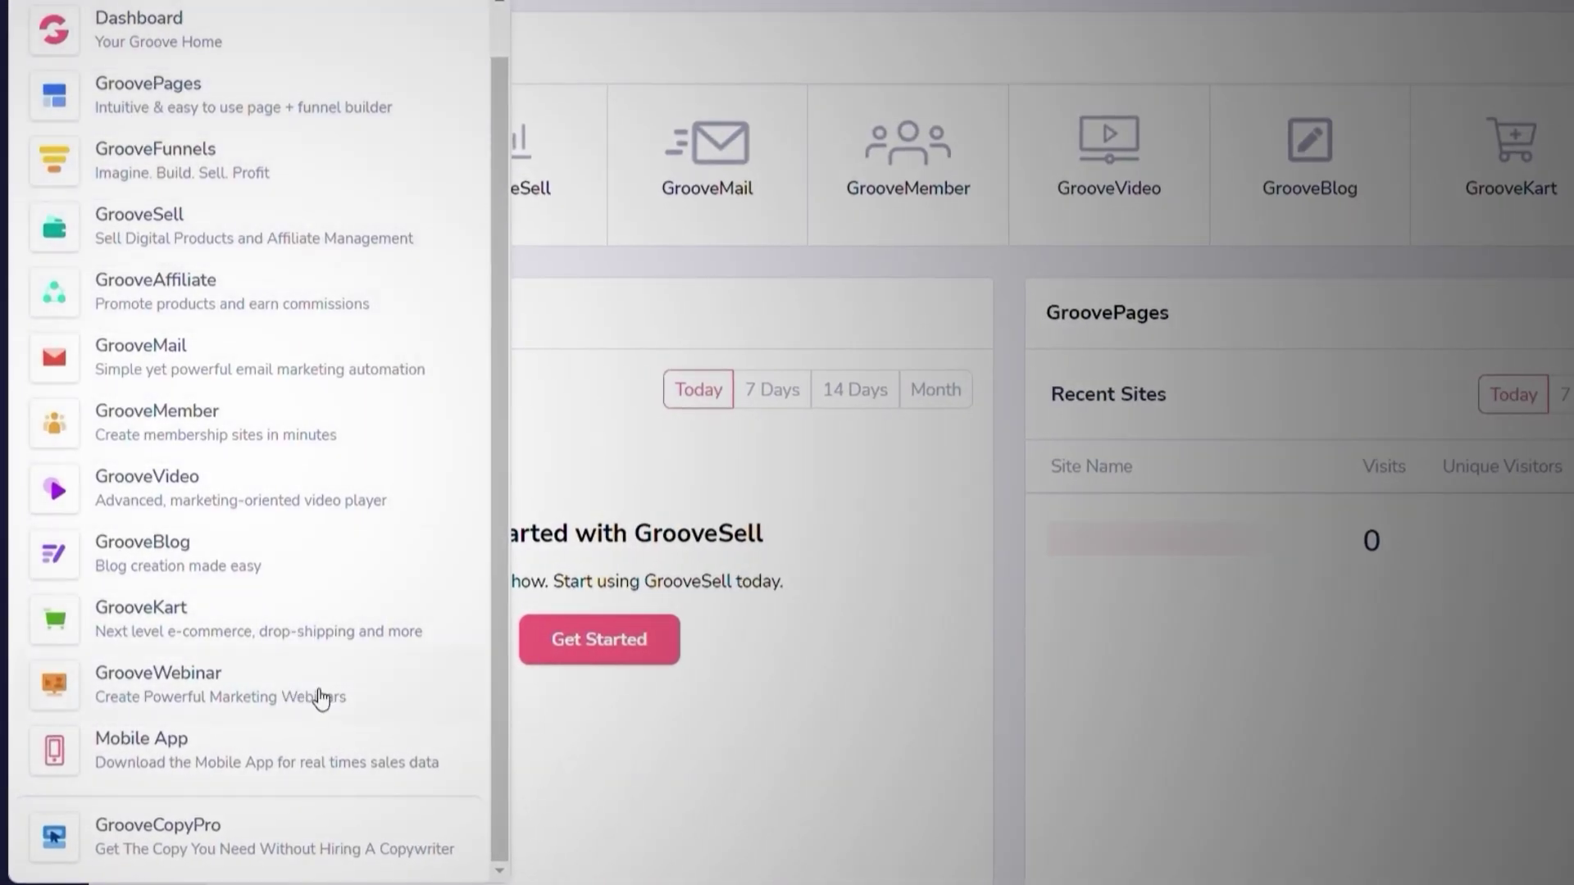
{"action": "scroll", "coordinate": [172, 404], "scroll_direction": "up", "scroll_amount": 1}
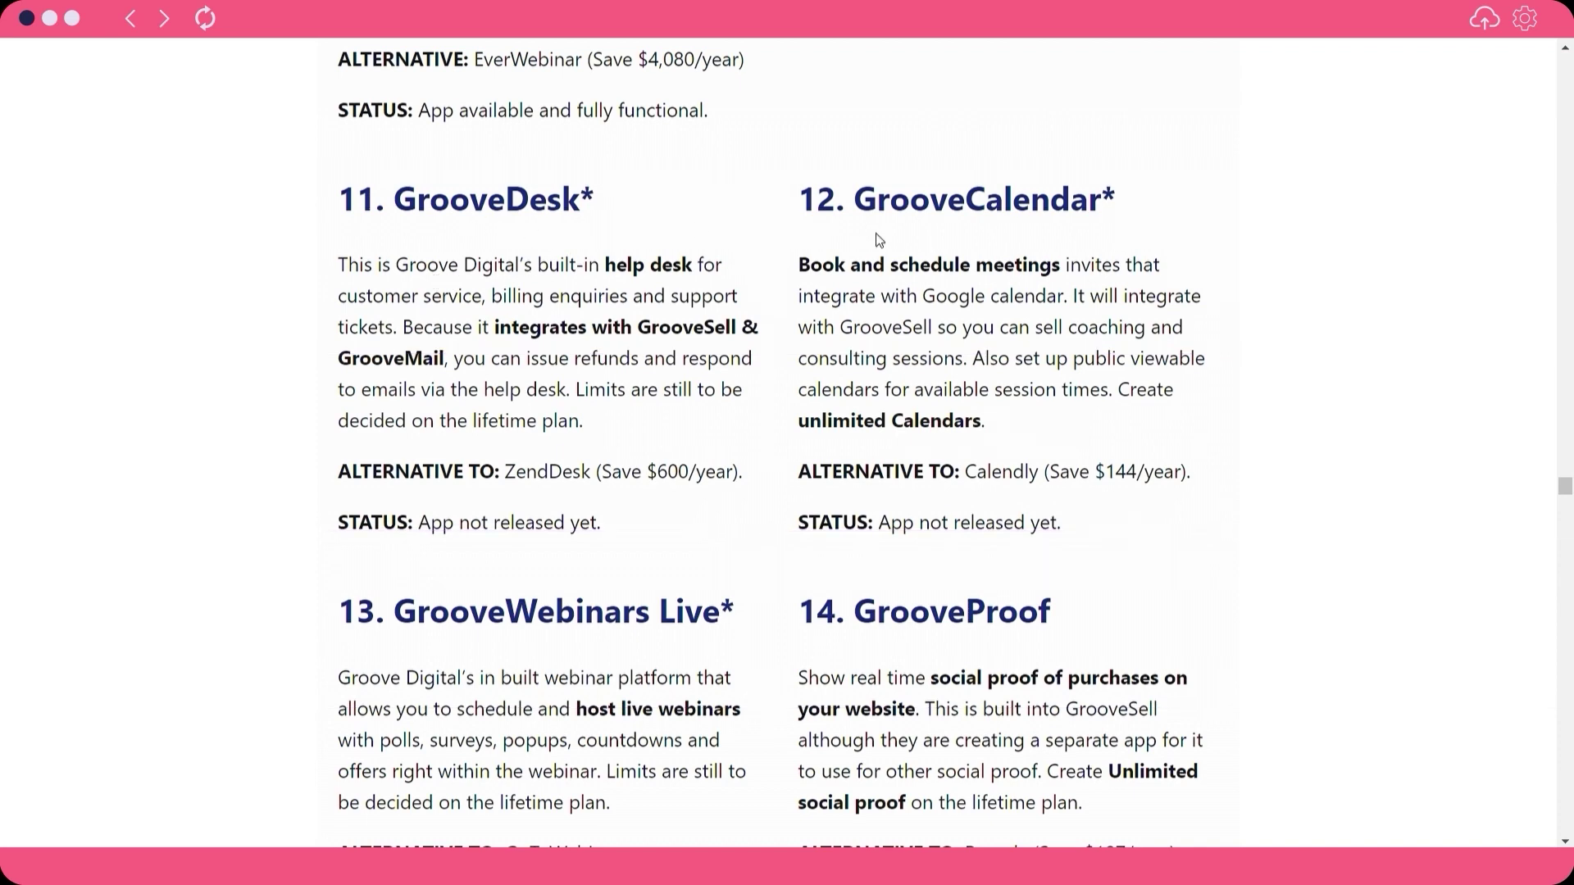
Read the article's descriptions, alternatives and release status of the additional Groove apps, from GrooveDesk through Groove SDK
{"action": "scroll", "coordinate": [755, 310], "scroll_direction": "down", "scroll_amount": 3}
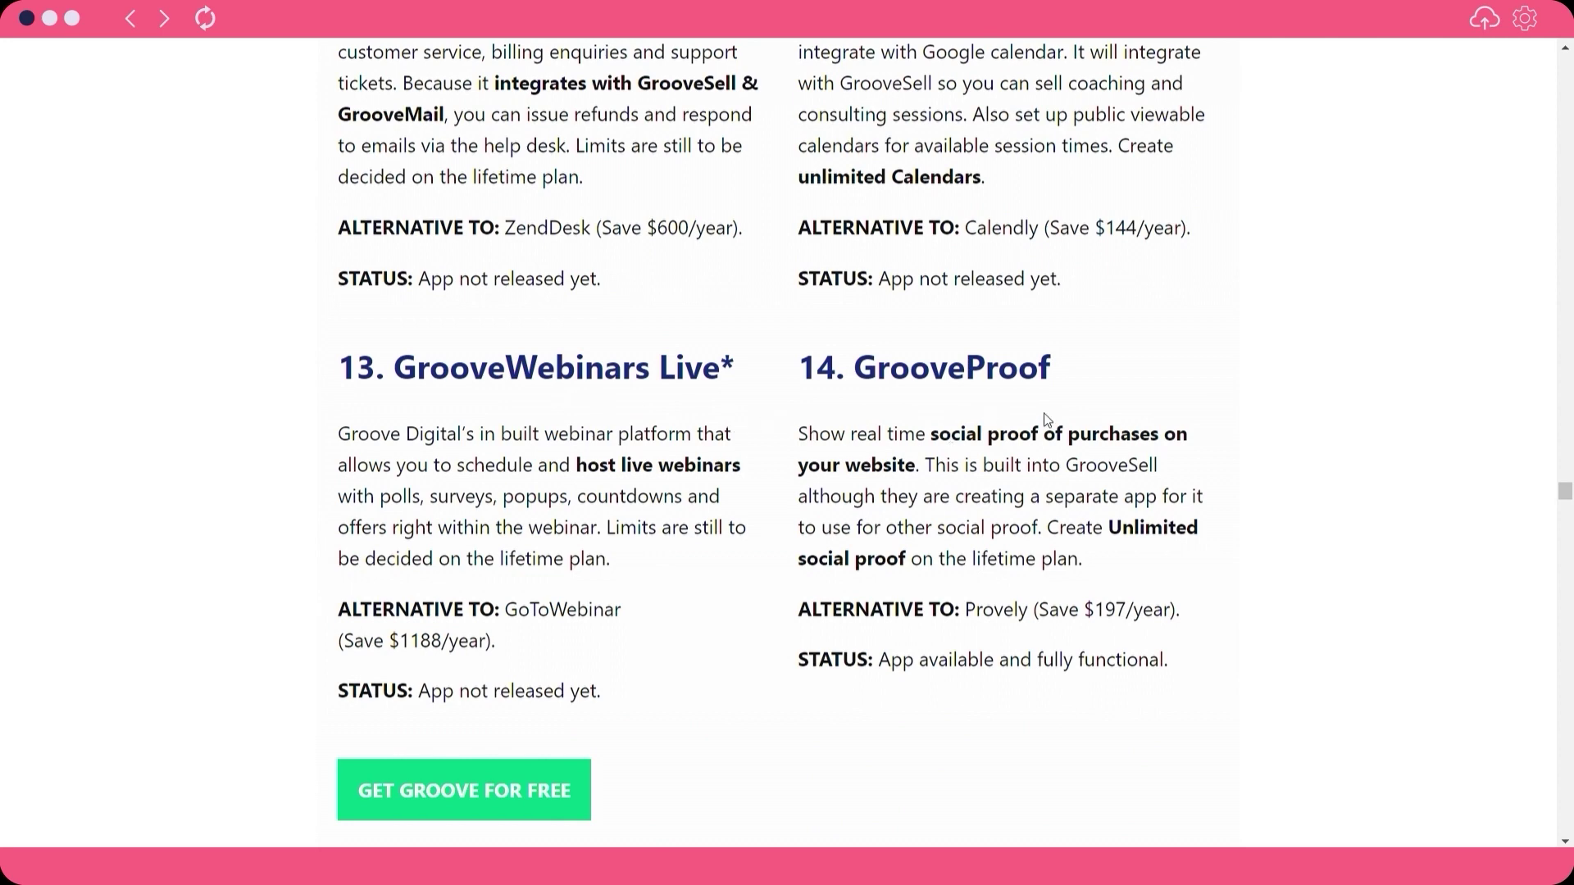
{"action": "scroll", "coordinate": [1001, 406], "scroll_direction": "down", "scroll_amount": 4}
{"action": "scroll", "coordinate": [639, 508], "scroll_direction": "down", "scroll_amount": 3}
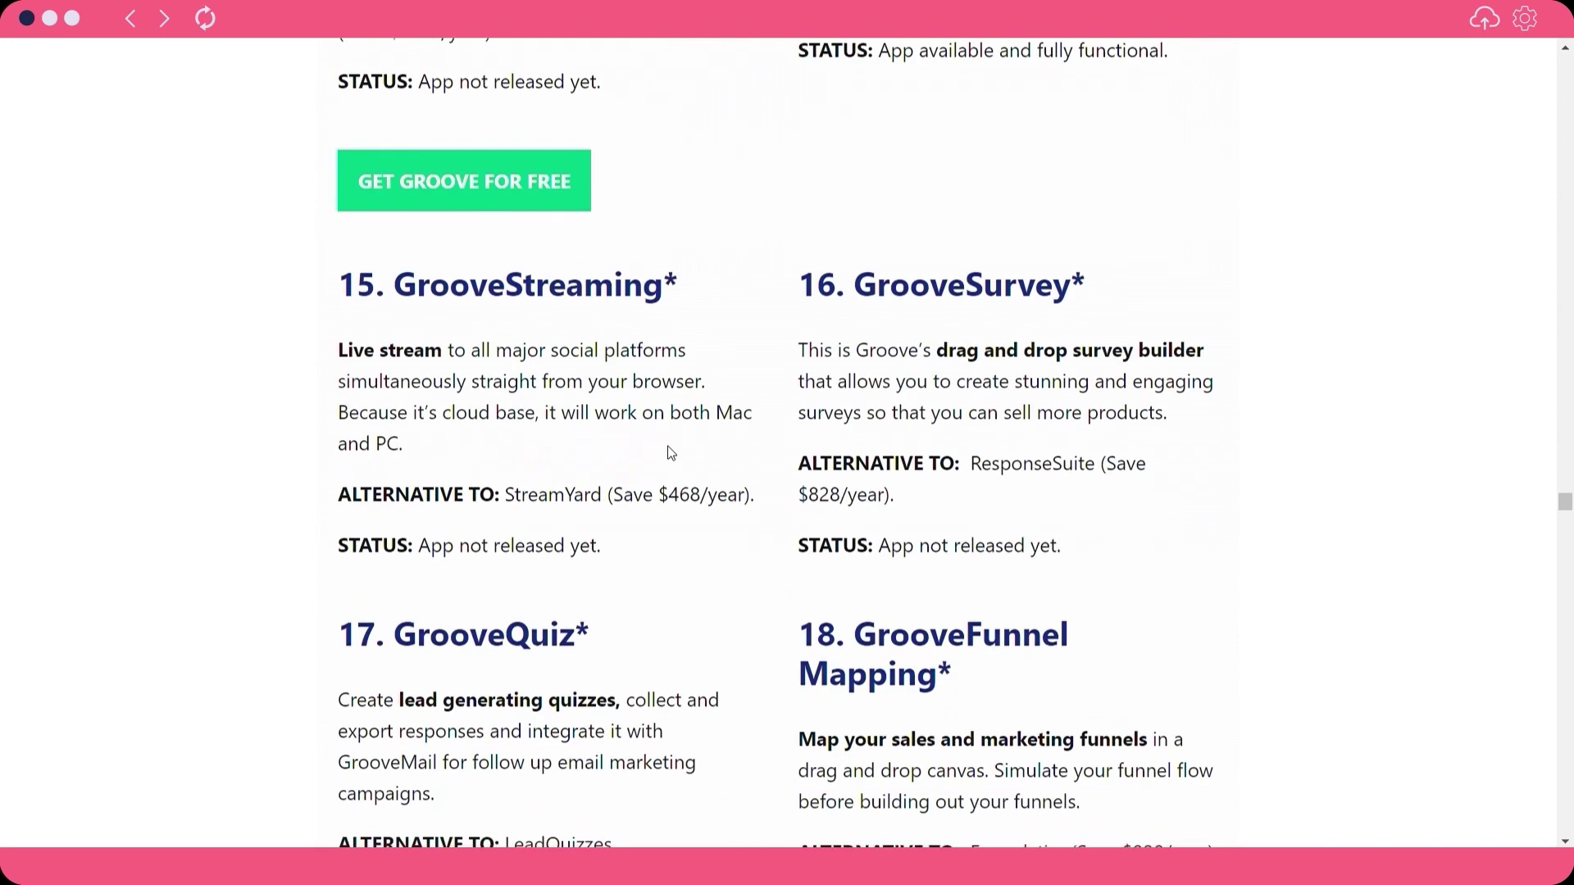
{"action": "scroll", "coordinate": [563, 414], "scroll_direction": "down", "scroll_amount": 3}
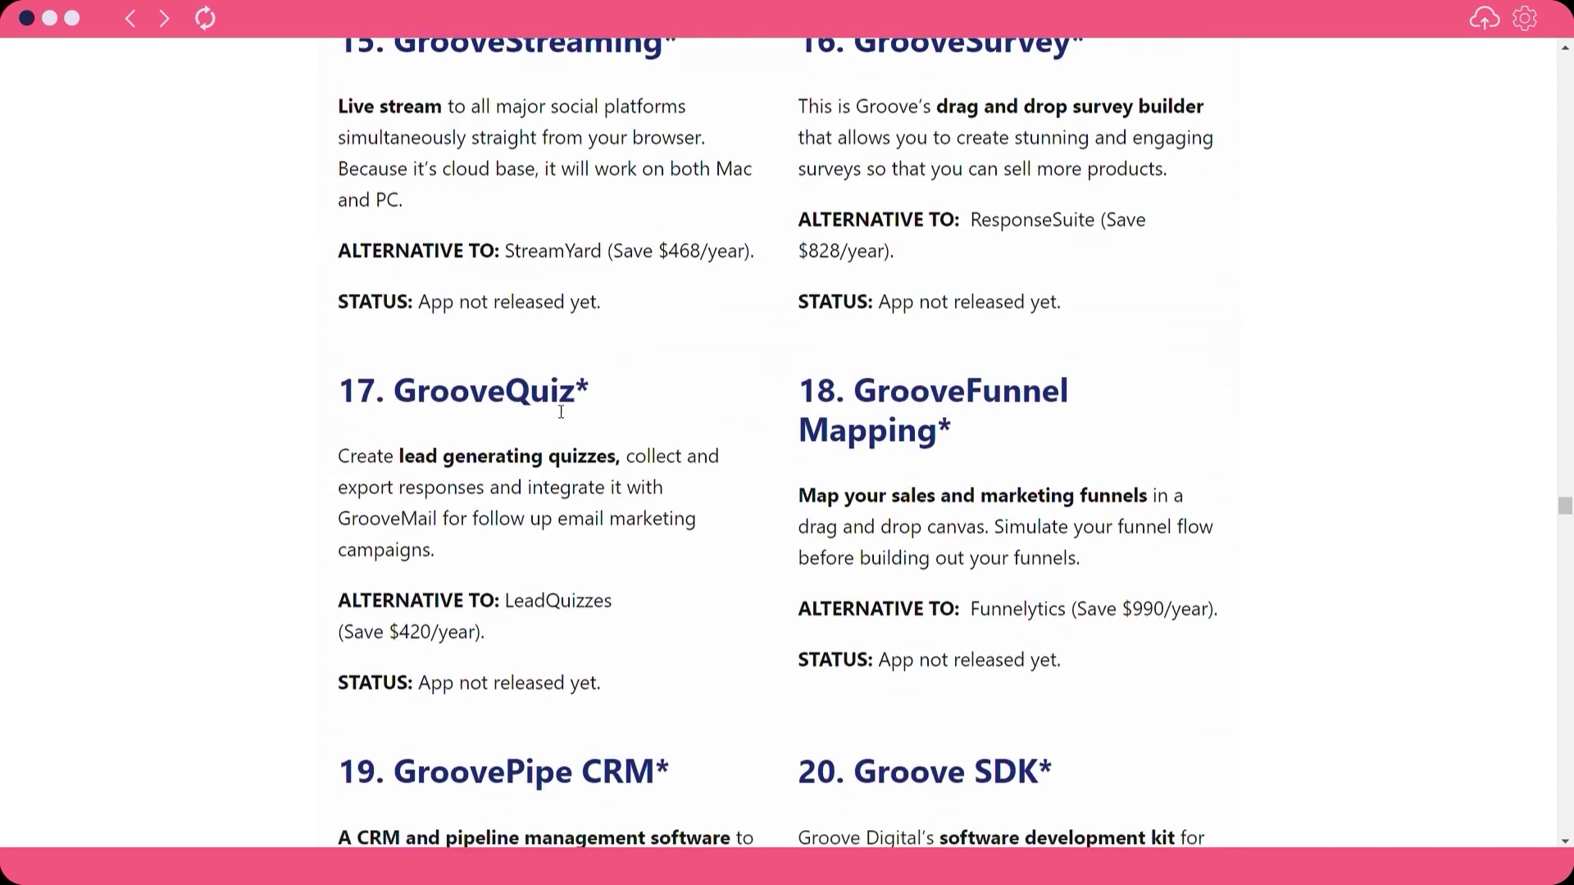
{"action": "scroll", "coordinate": [972, 433], "scroll_direction": "down", "scroll_amount": 2}
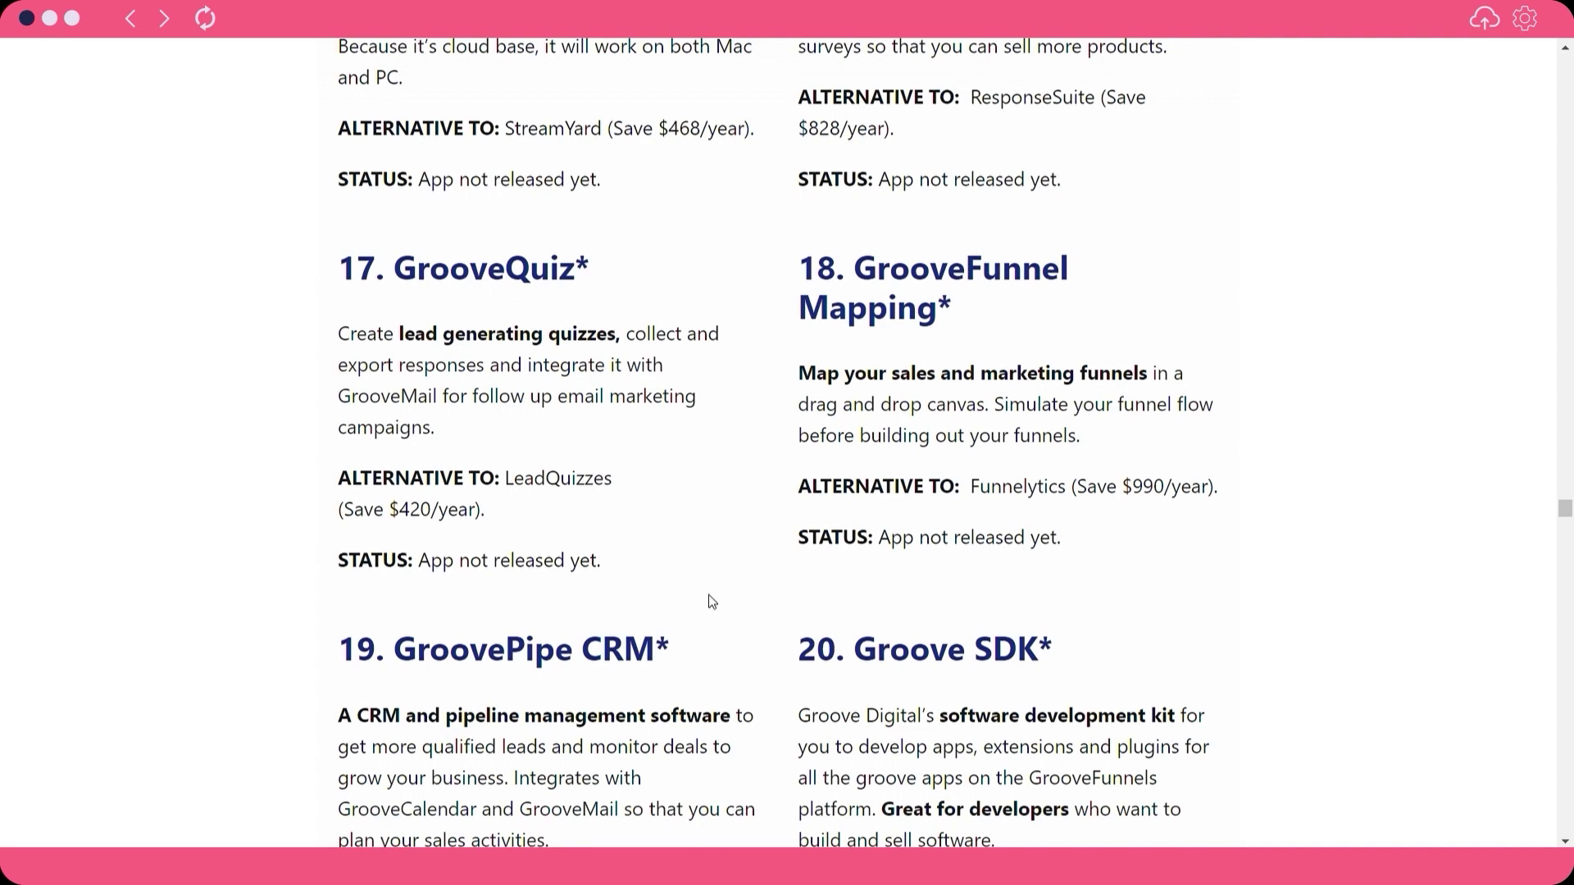
{"action": "scroll", "coordinate": [762, 636], "scroll_direction": "up", "scroll_amount": 7}
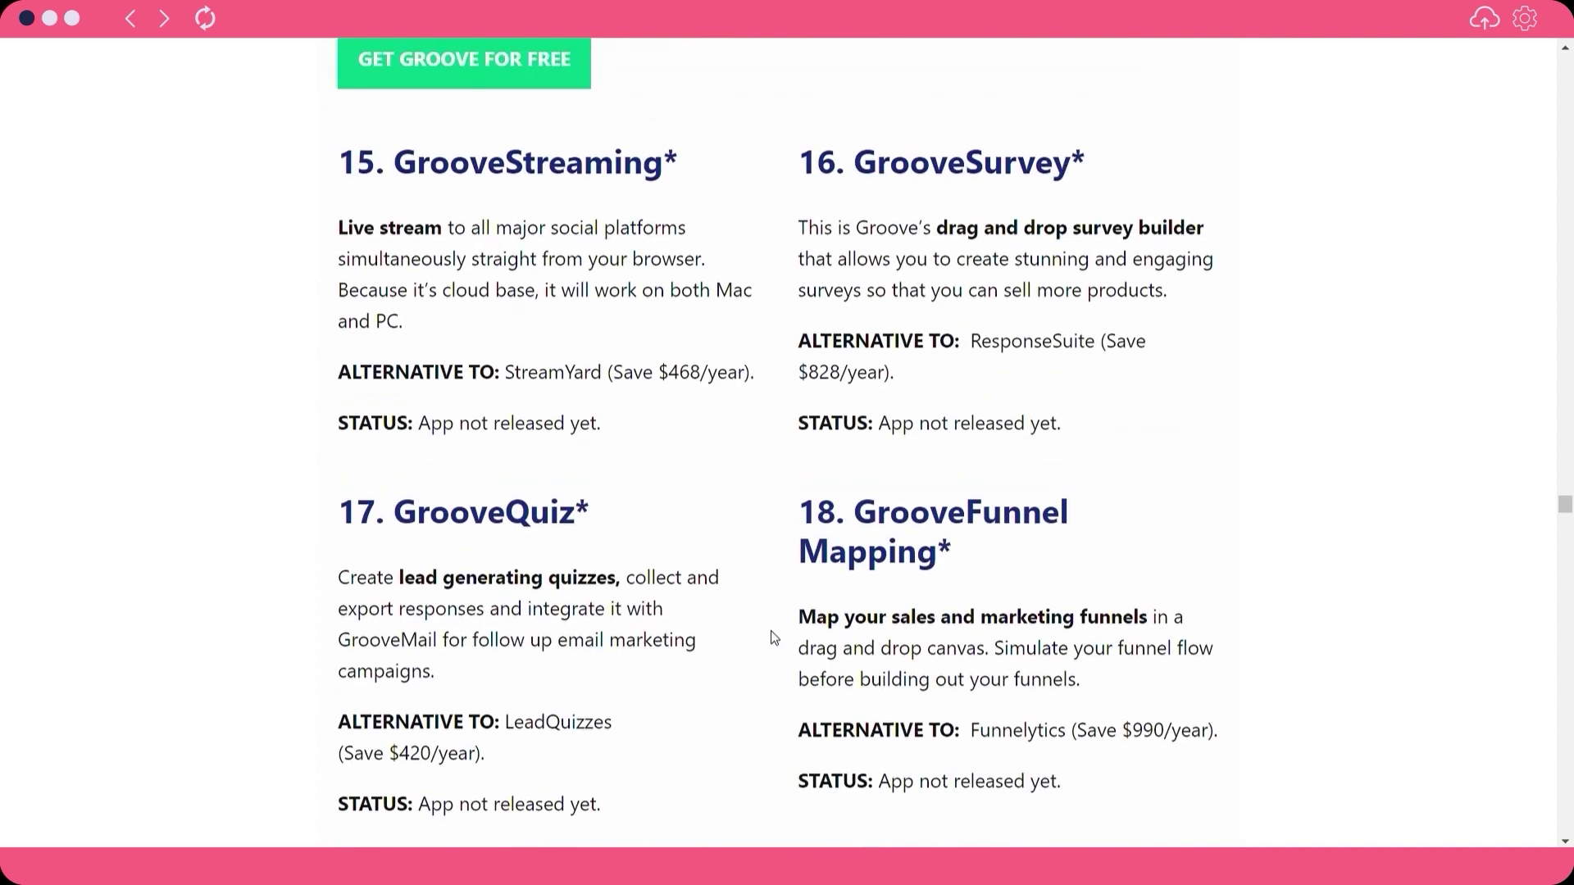
{"action": "scroll", "coordinate": [775, 636], "scroll_direction": "up", "scroll_amount": 8}
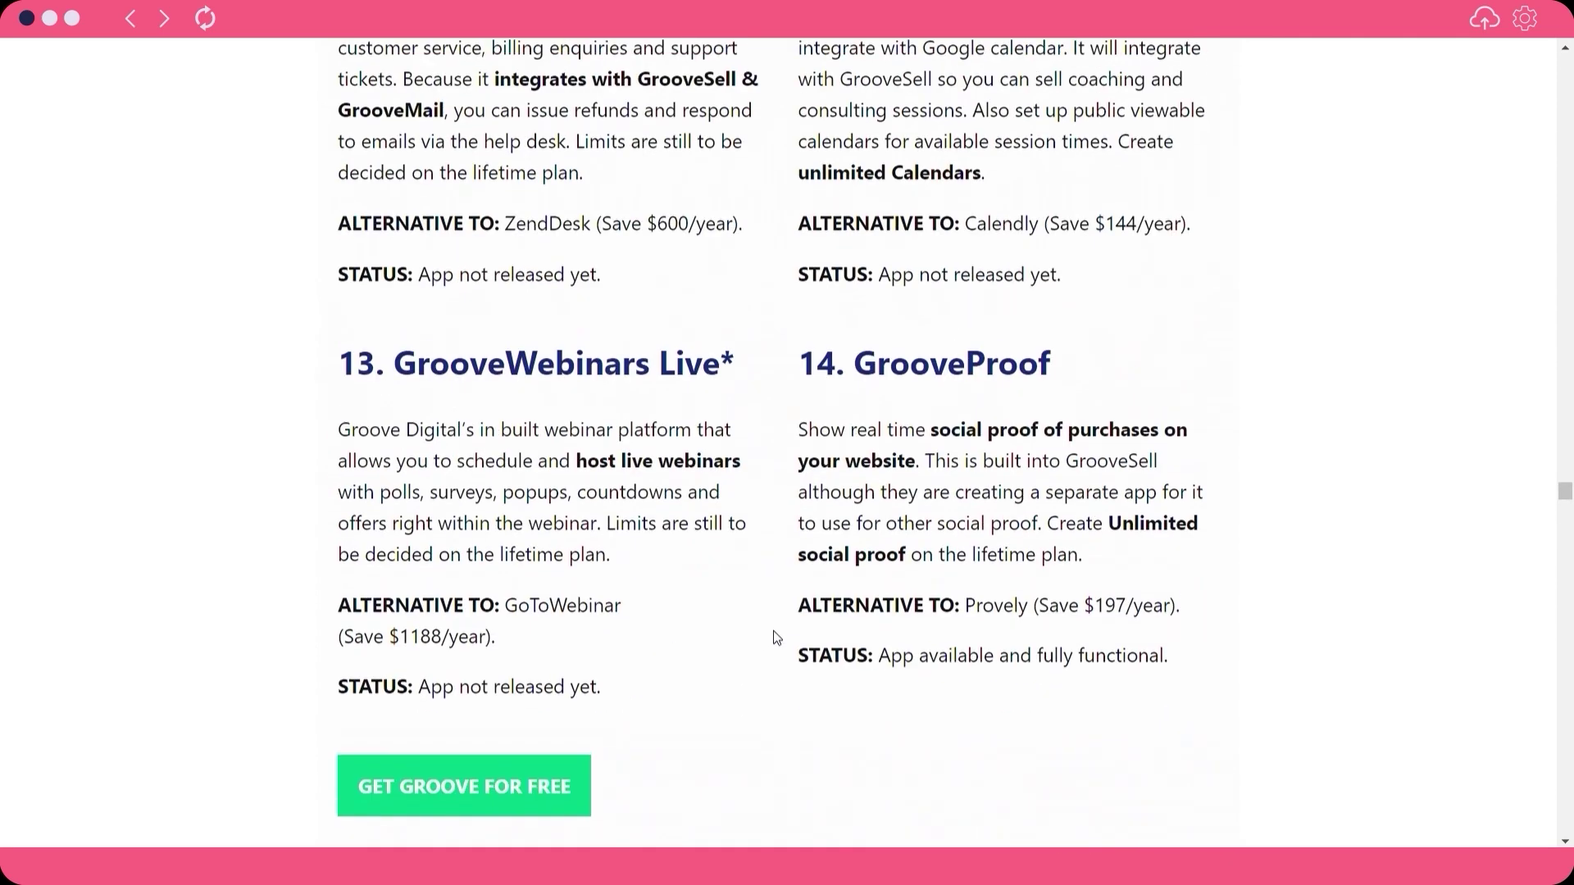